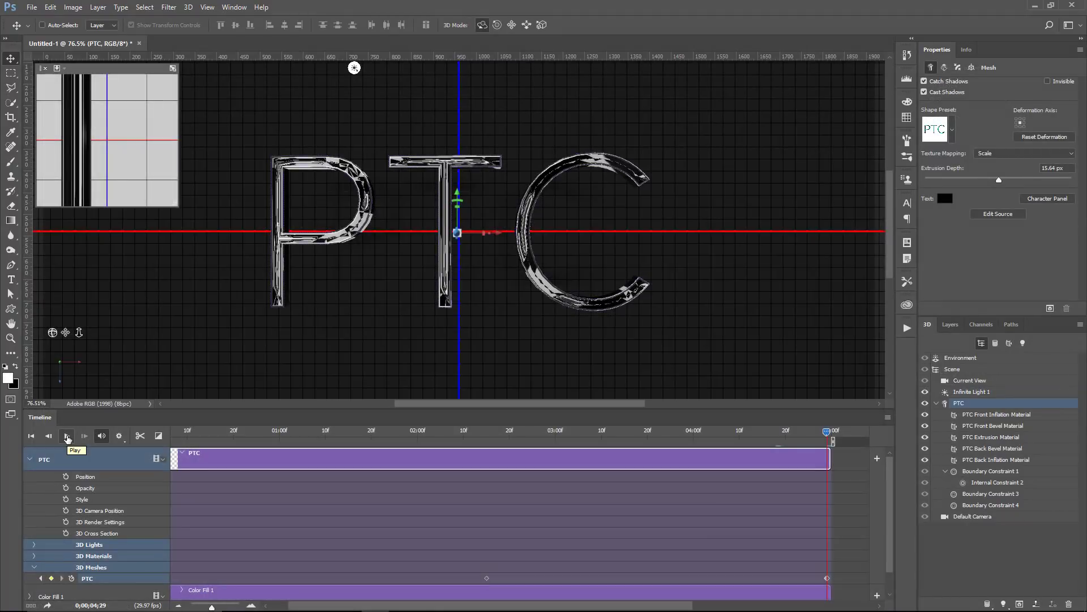
Step: Play the finished spinning PTC 3D animation in the Timeline as a preview
{"action": "left_click", "coordinate": [67, 437]}
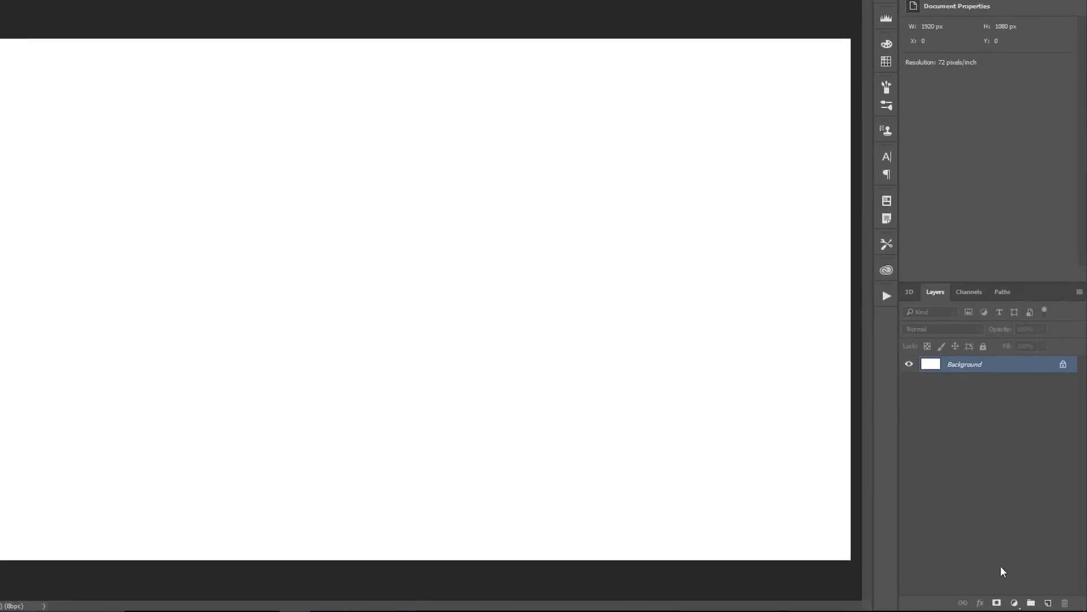
Step: Add a Solid Color fill layer in dark grey #1b1b1b
{"action": "left_click", "coordinate": [1022, 603]}
{"action": "left_click", "coordinate": [937, 295]}
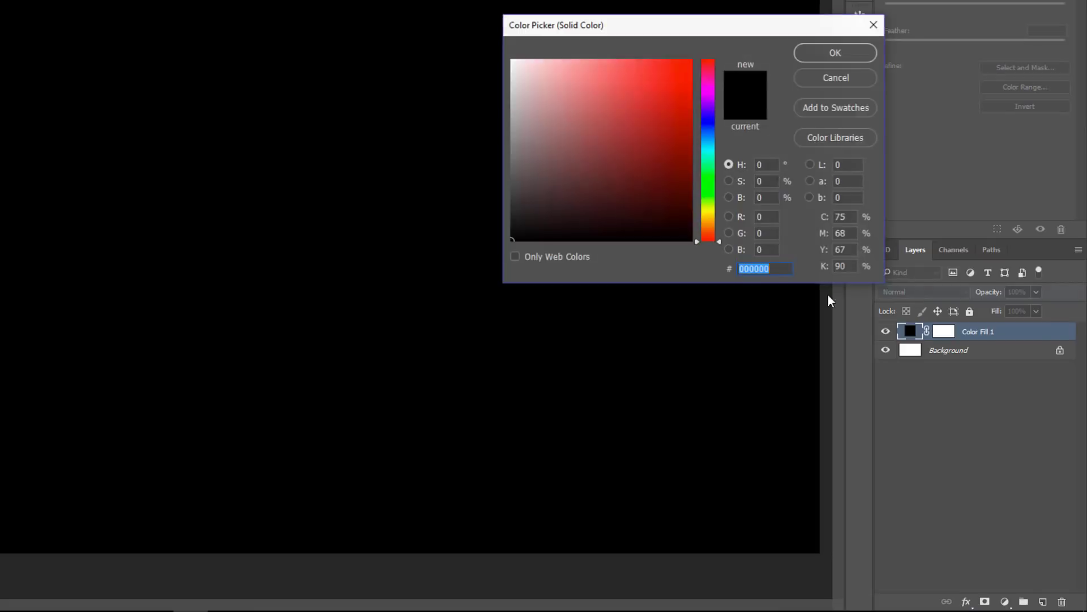
{"action": "type", "text": "1b1b1b"}
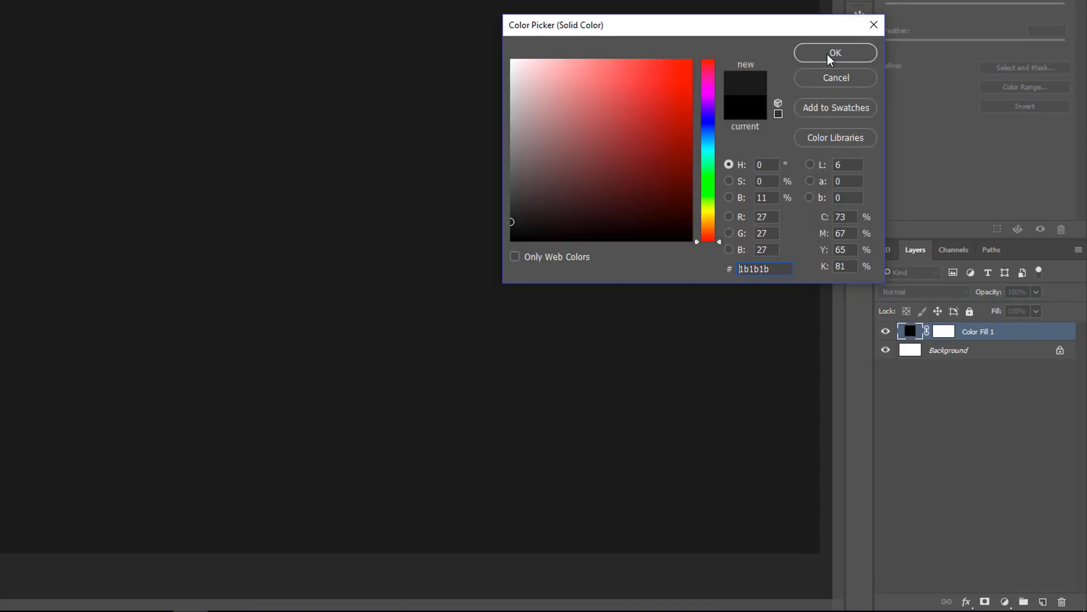
{"action": "left_click", "coordinate": [827, 53]}
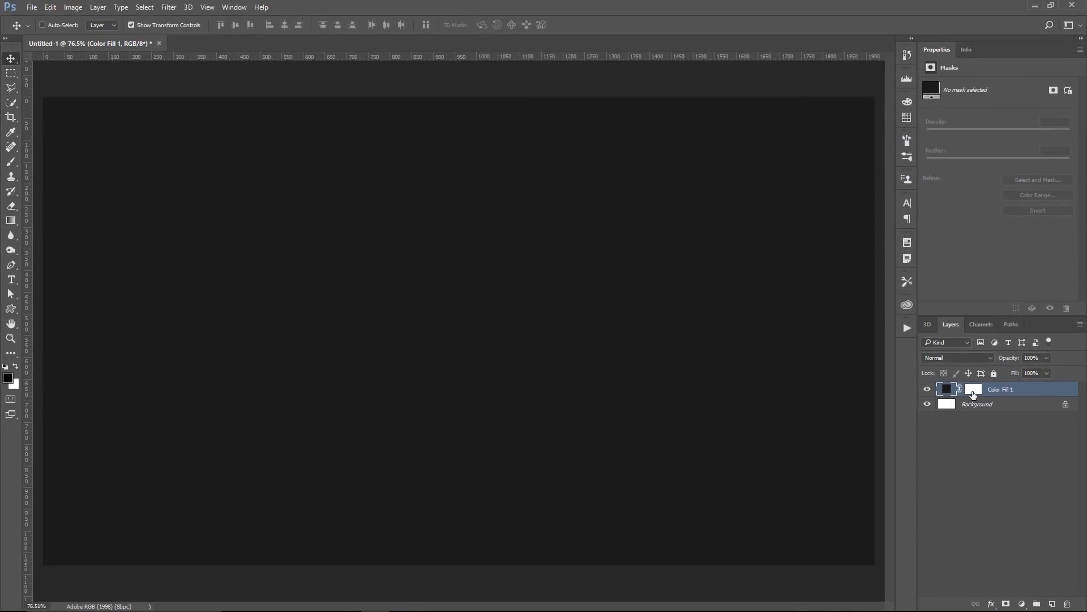
Step: Delete the fill layer's mask and the white Background layer
{"action": "left_click", "coordinate": [974, 394]}
{"action": "right_click", "coordinate": [974, 393]}
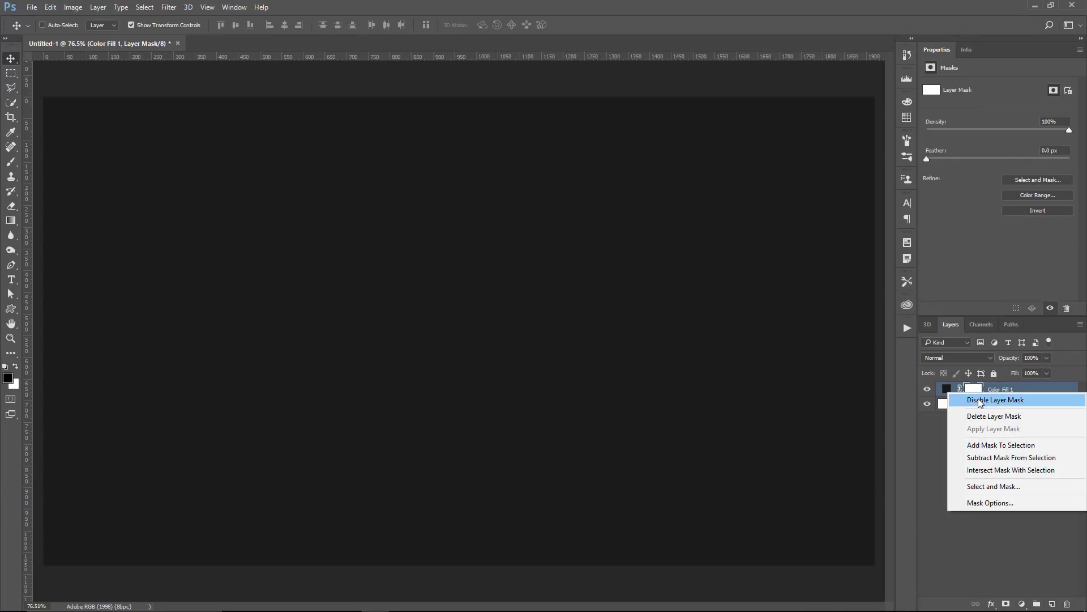
{"action": "left_click", "coordinate": [984, 416]}
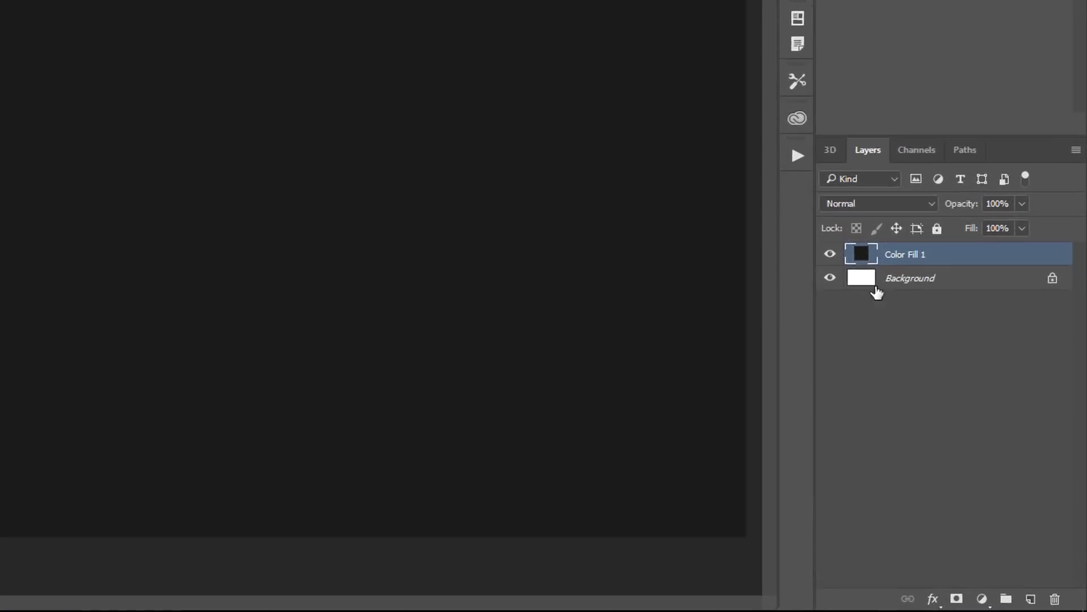
{"action": "left_click", "coordinate": [821, 226]}
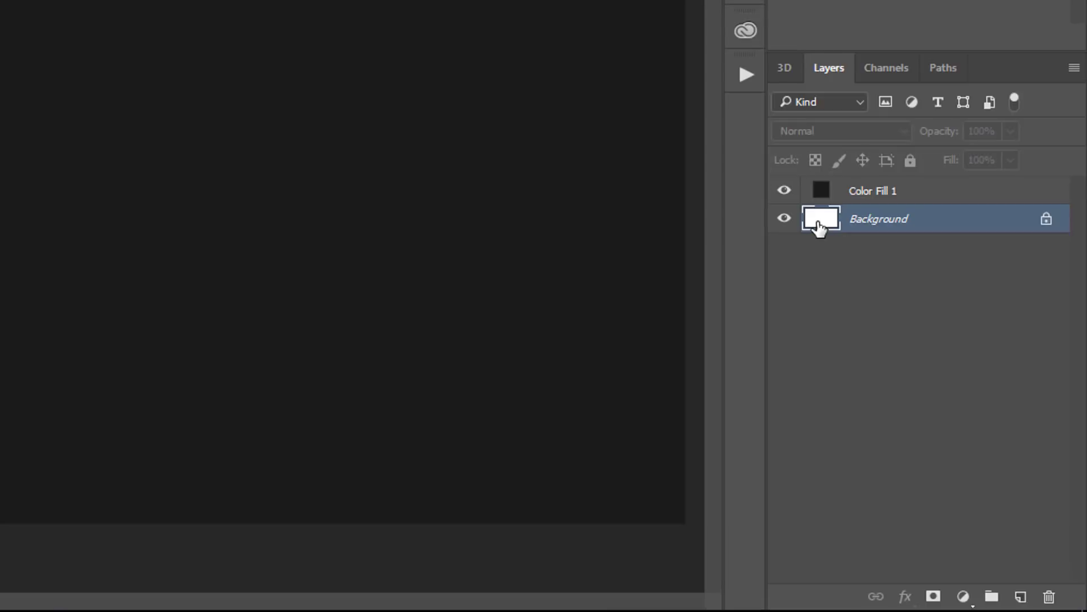
{"action": "left_click_drag", "start_coordinate": [820, 226], "coordinate": [1048, 592]}
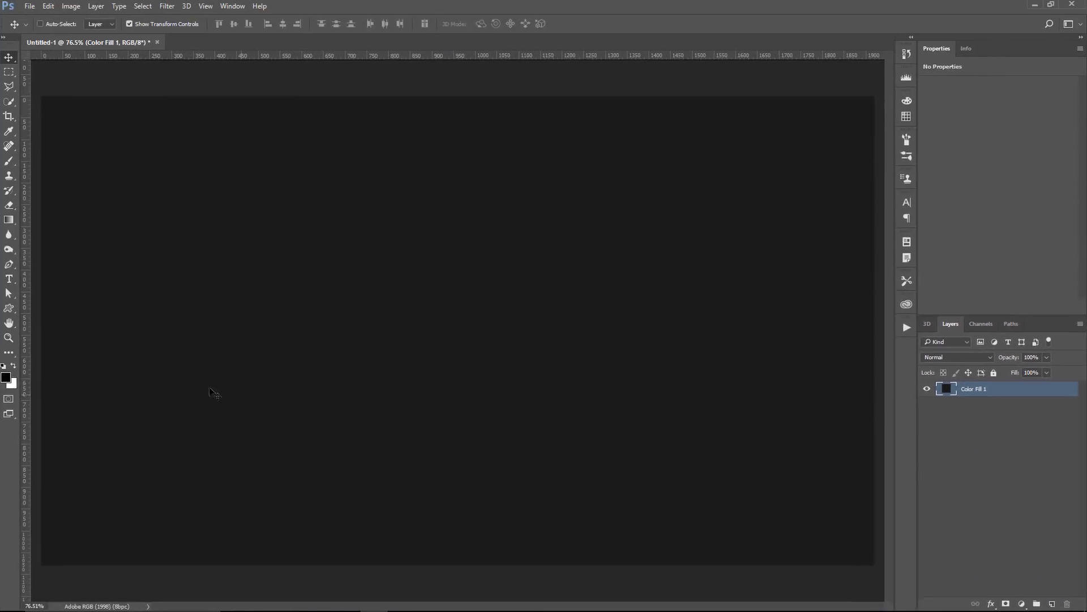
Step: Start a 'PTC' type layer near the centre of the dark canvas
{"action": "left_click", "coordinate": [11, 280]}
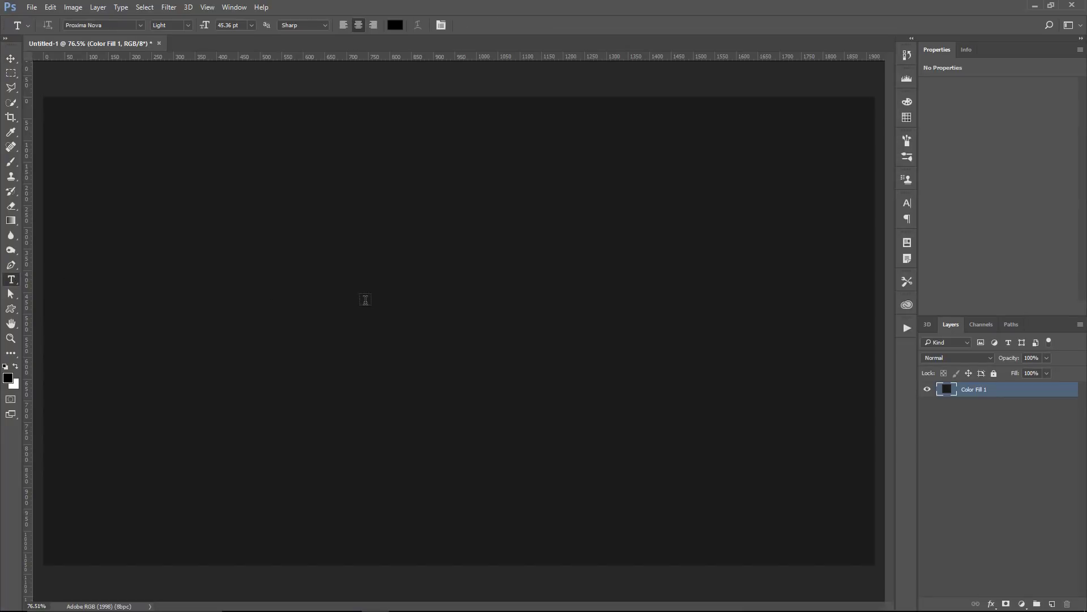
{"action": "left_click", "coordinate": [381, 312]}
{"action": "type", "text": "PTC"}
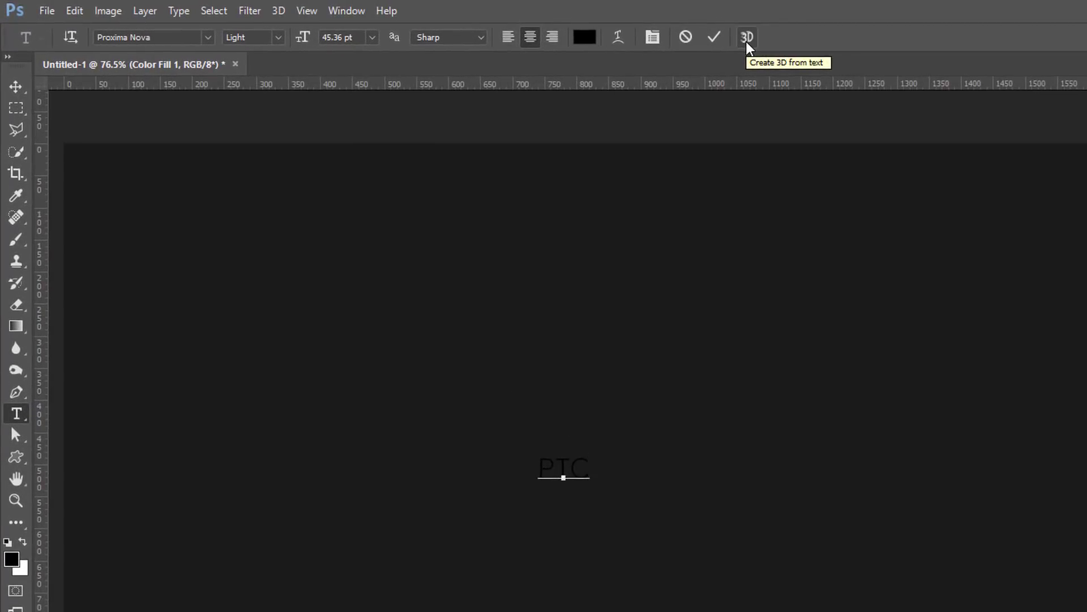
Step: Convert the PTC text into a 3D extruded object
{"action": "left_click", "coordinate": [746, 42]}
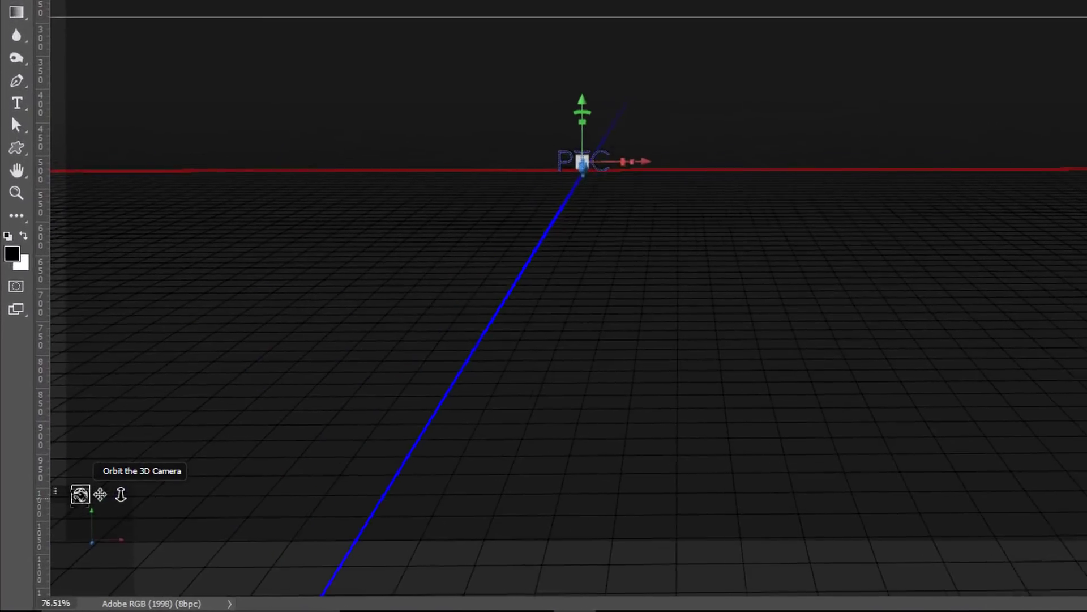
{"action": "left_click_drag", "start_coordinate": [80, 493], "coordinate": [85, 490]}
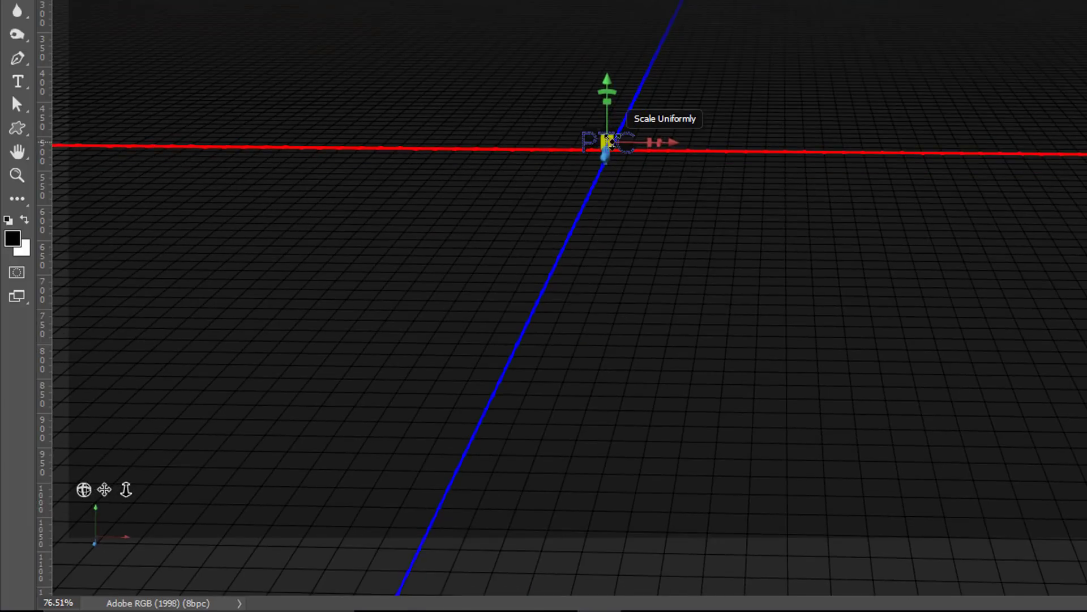
{"action": "mouse_move", "coordinate": [572, 254]}
{"action": "left_mouse_down"}
{"action": "mouse_move", "coordinate": [567, 276]}
{"action": "mouse_move", "coordinate": [977, 8]}
{"action": "left_mouse_up"}
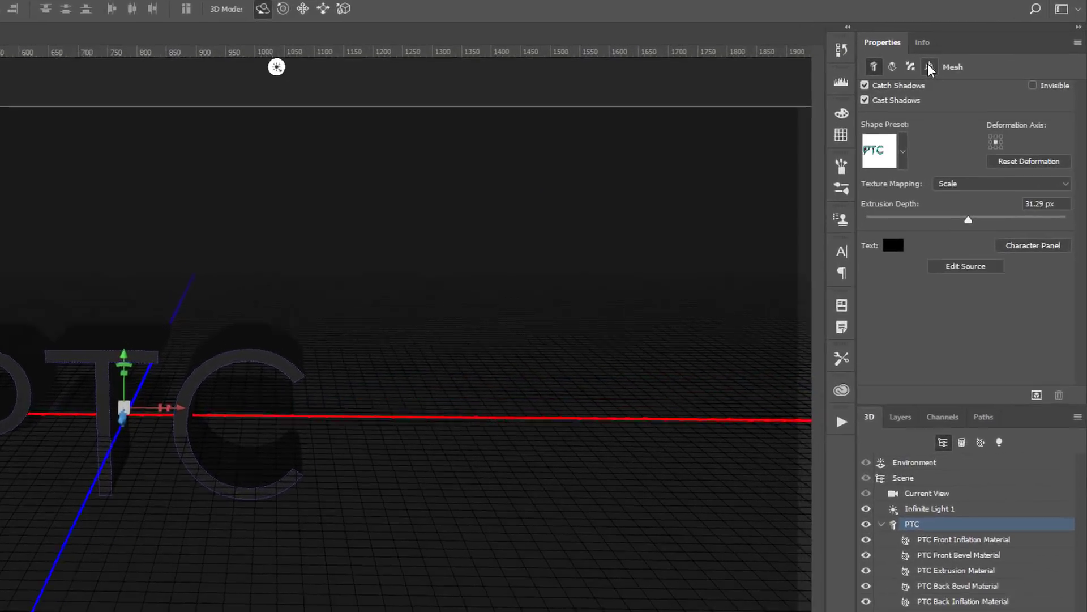
Step: Move the 3D text to the ground and rotate it 90° around X
{"action": "left_click", "coordinate": [972, 67]}
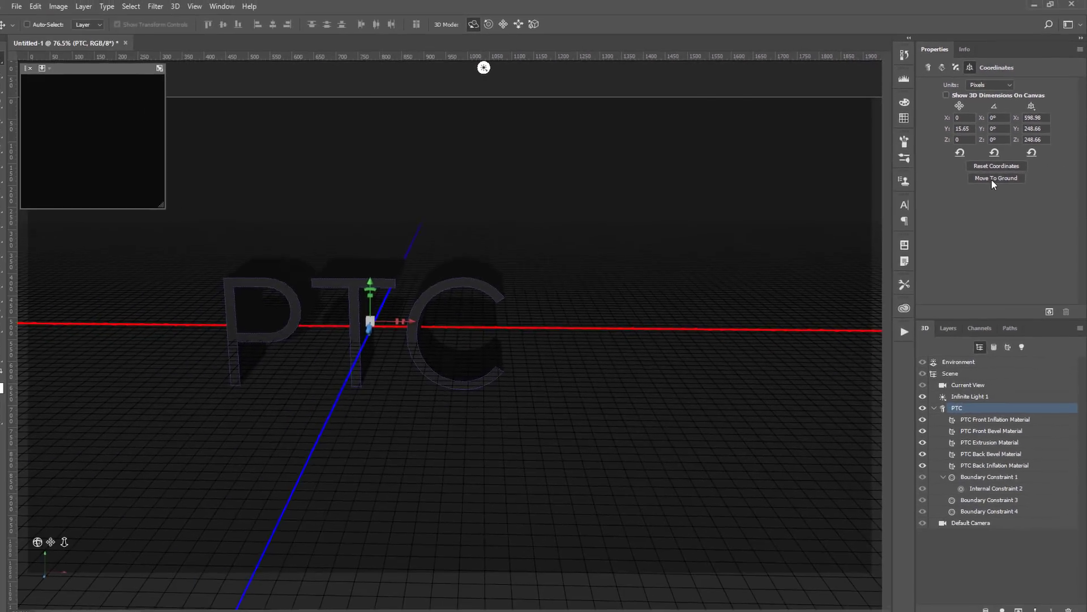
{"action": "left_click", "coordinate": [994, 178]}
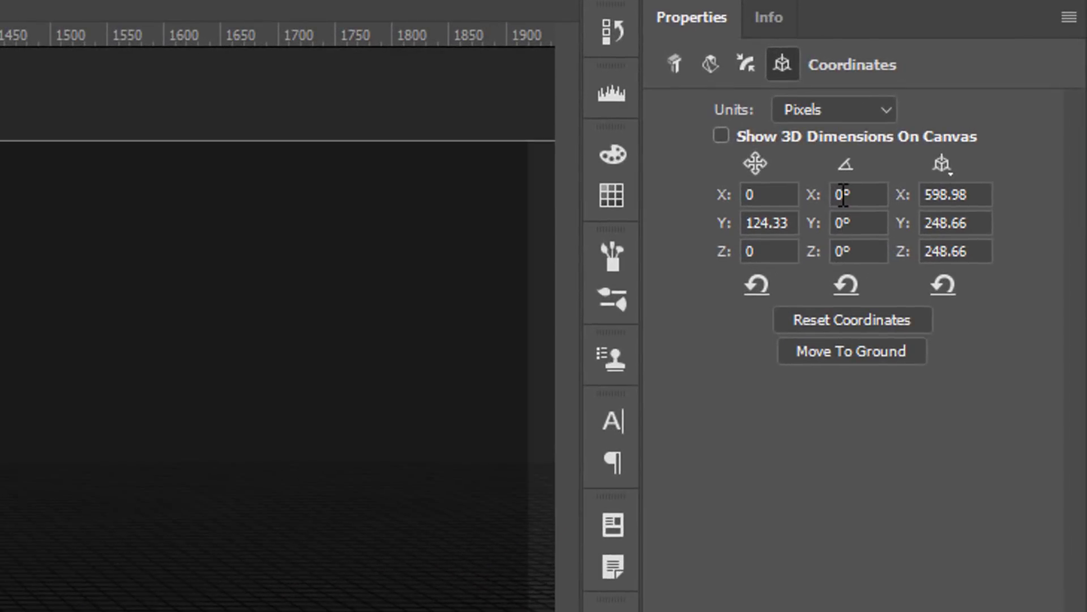
{"action": "double_click", "coordinate": [843, 194]}
{"action": "type", "text": "90"}
{"action": "key", "text": "Return"}
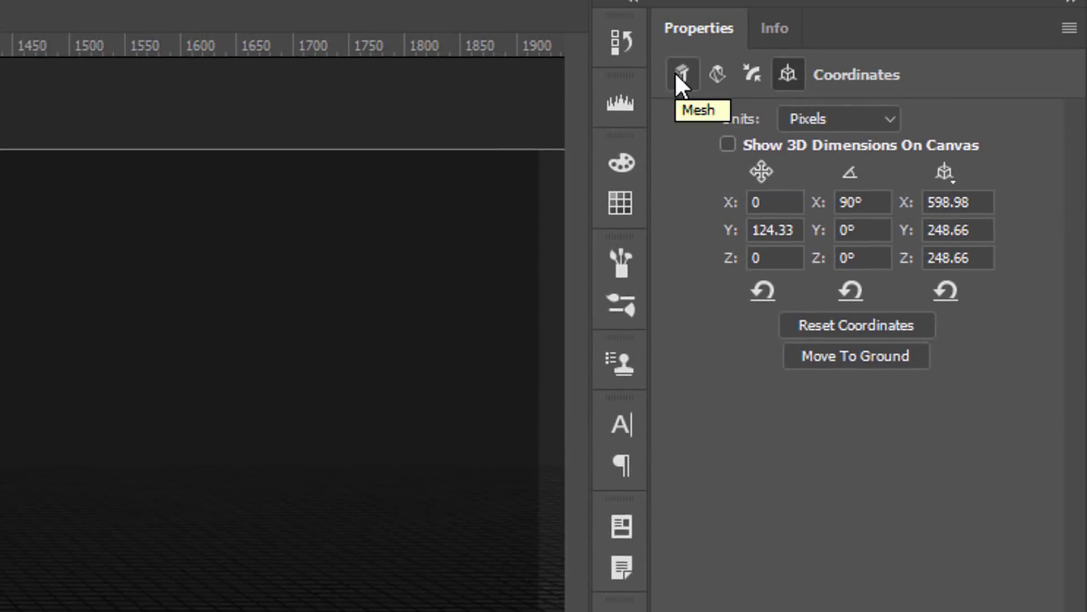
Step: Apply a new Mesh extrusion shape preset, giving a 15.64 px extrusion depth
{"action": "left_click", "coordinate": [676, 73]}
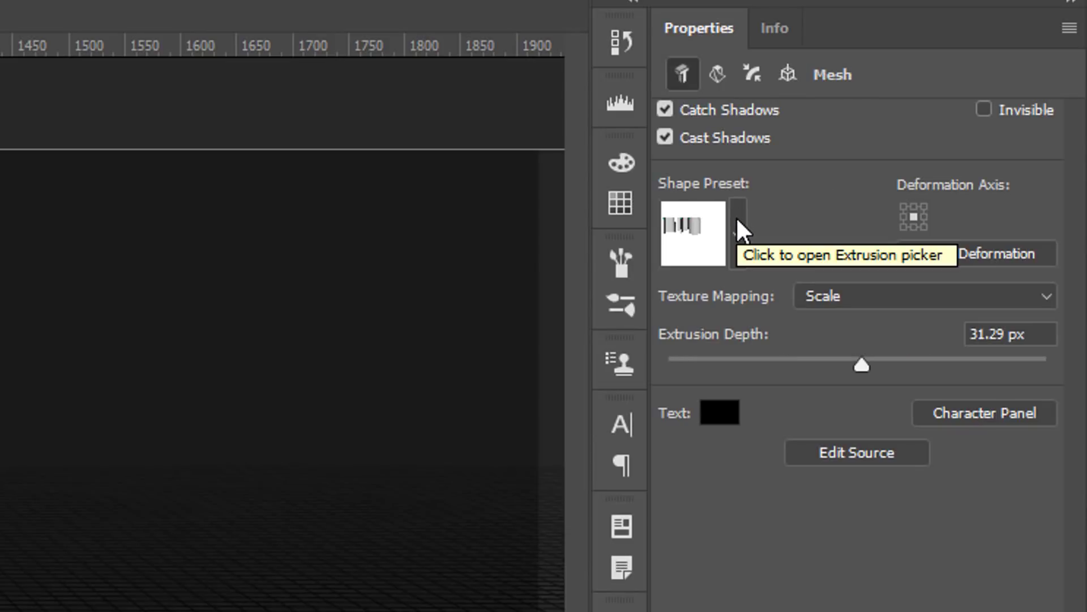
{"action": "left_click", "coordinate": [736, 218]}
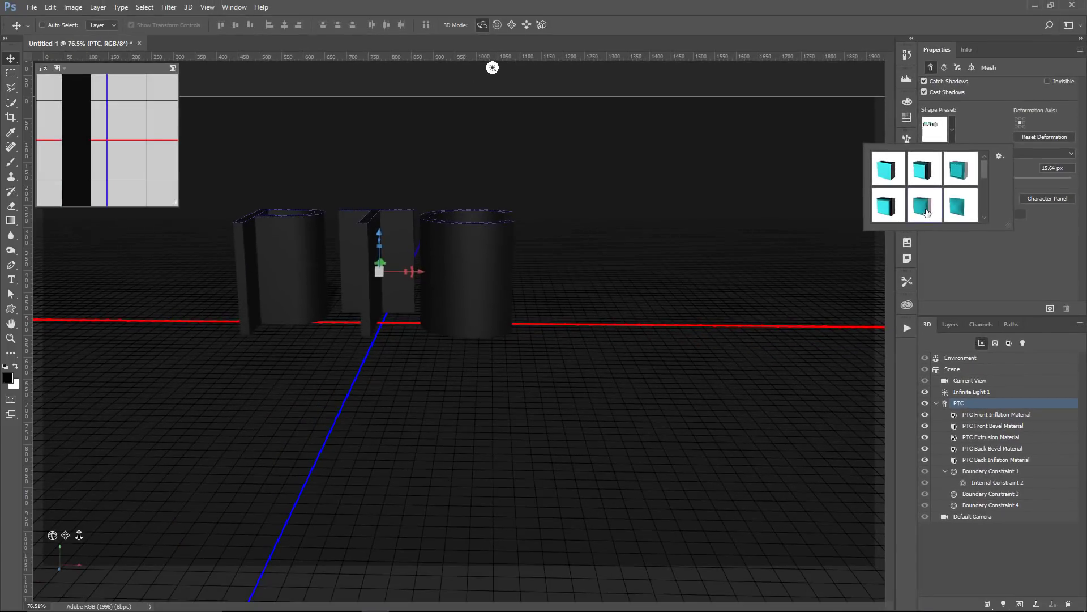
{"action": "left_click", "coordinate": [860, 274]}
{"action": "left_click", "coordinate": [954, 262]}
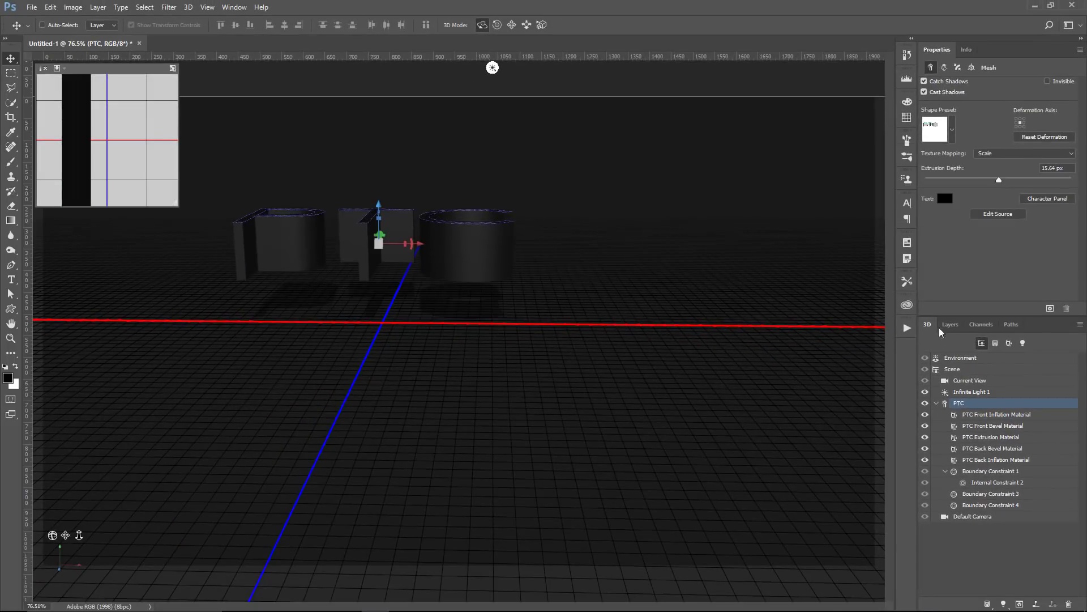
Step: Switch to the Front camera view and spin the PTC text edge-on around Y
{"action": "left_click", "coordinate": [971, 381]}
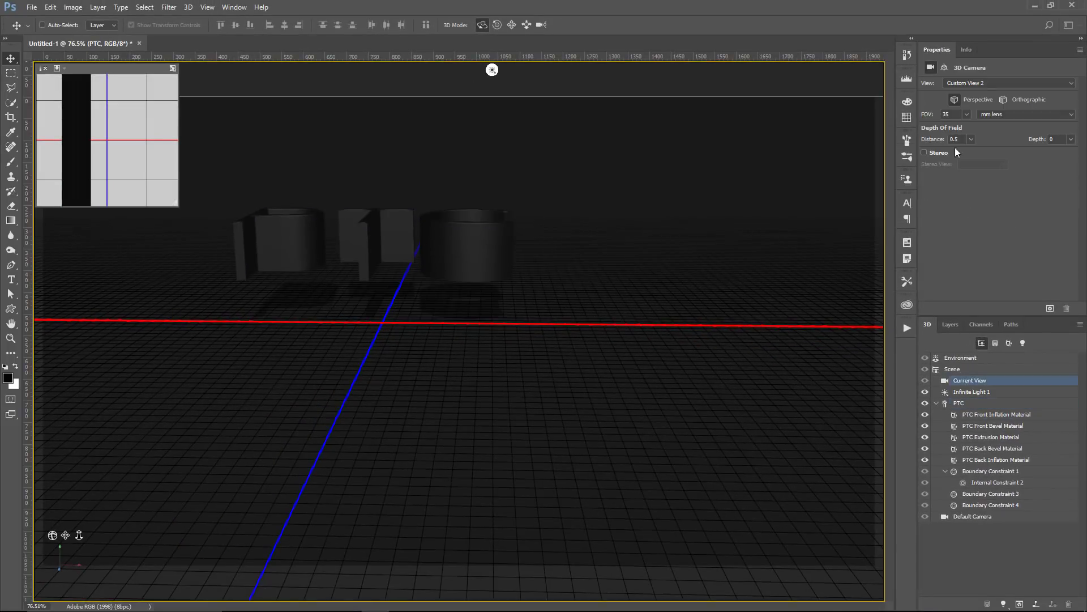
{"action": "left_click", "coordinate": [970, 83]}
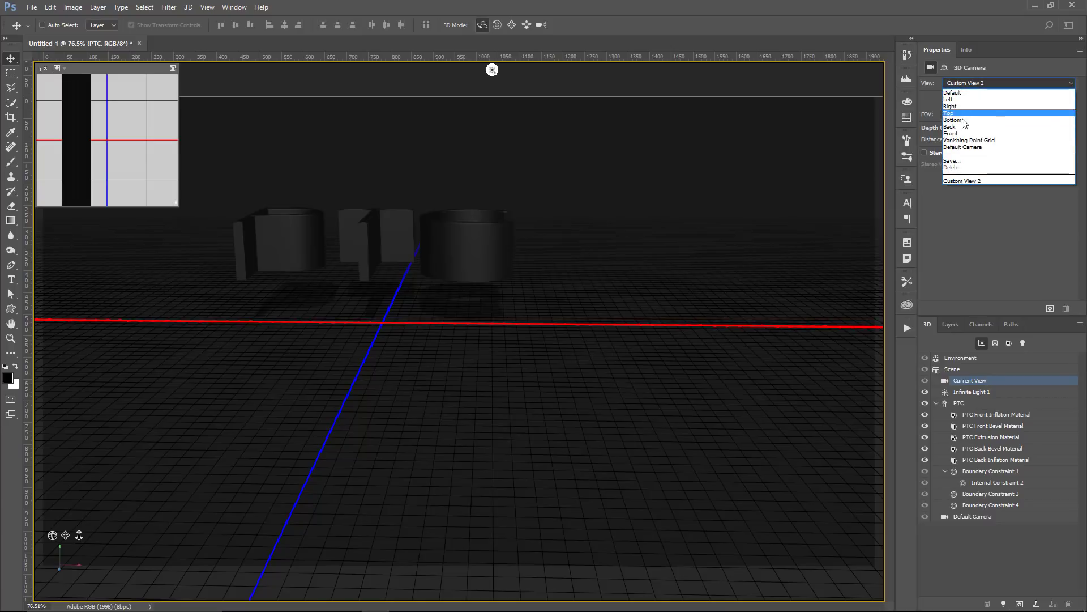
{"action": "left_click", "coordinate": [952, 133]}
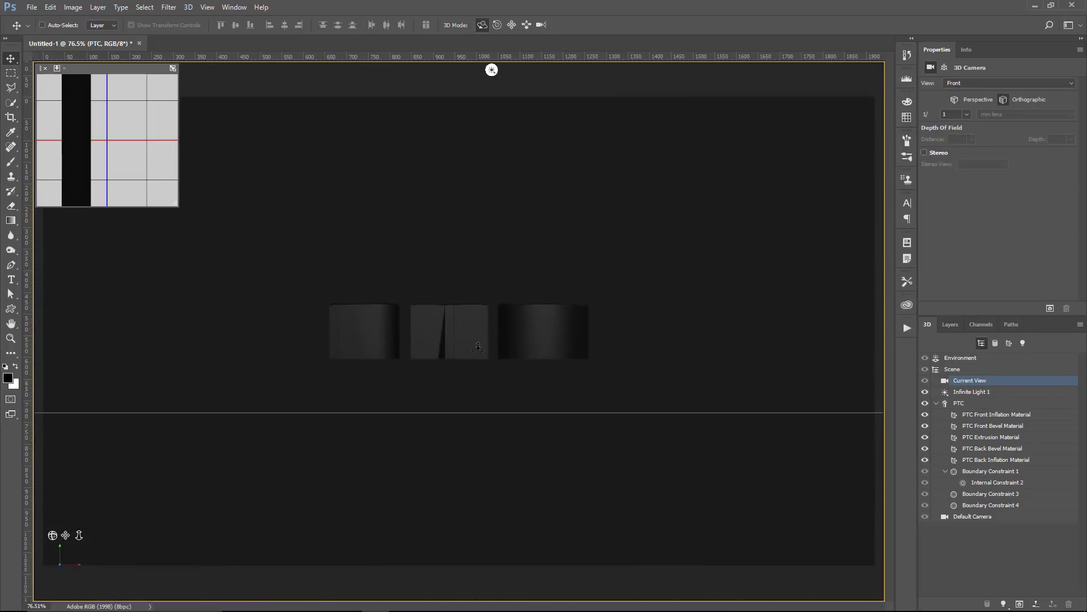
{"action": "left_click", "coordinate": [536, 340]}
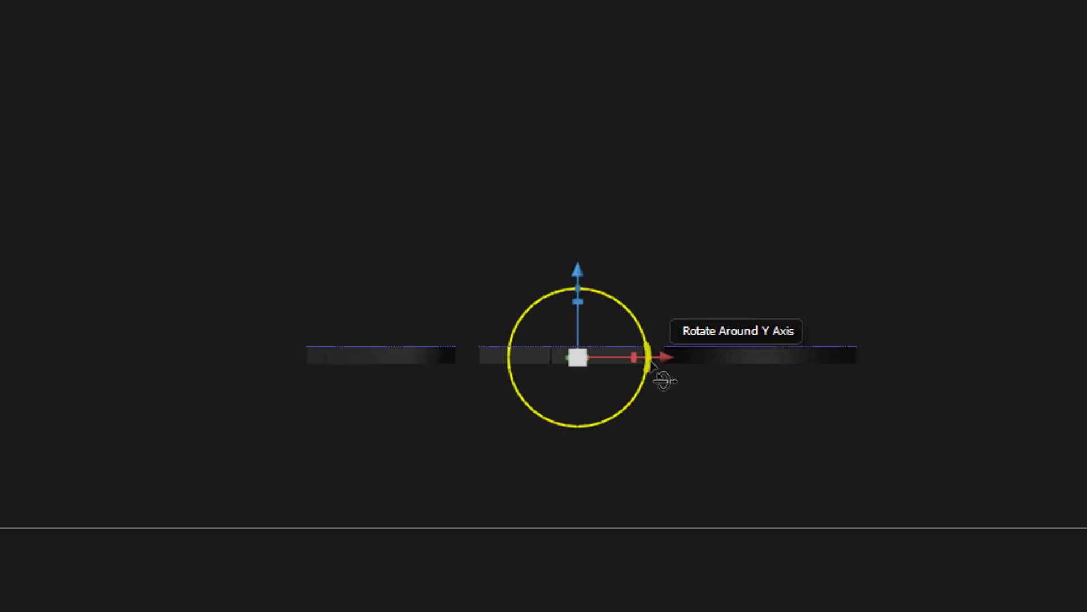
{"action": "left_click_drag", "start_coordinate": [655, 371], "coordinate": [524, 485]}
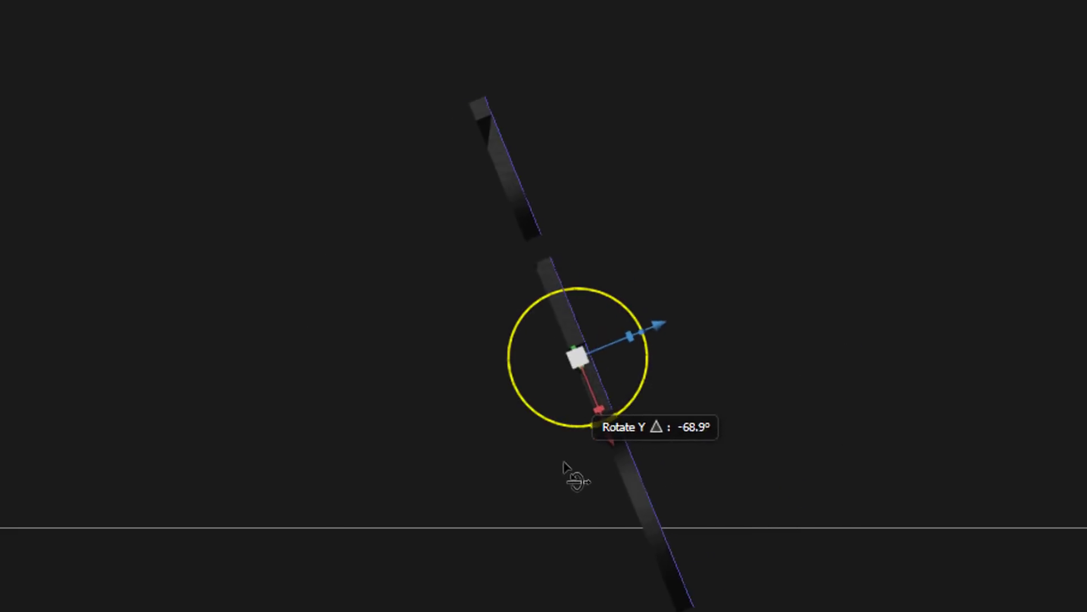
{"action": "left_click_drag", "start_coordinate": [524, 486], "coordinate": [519, 488]}
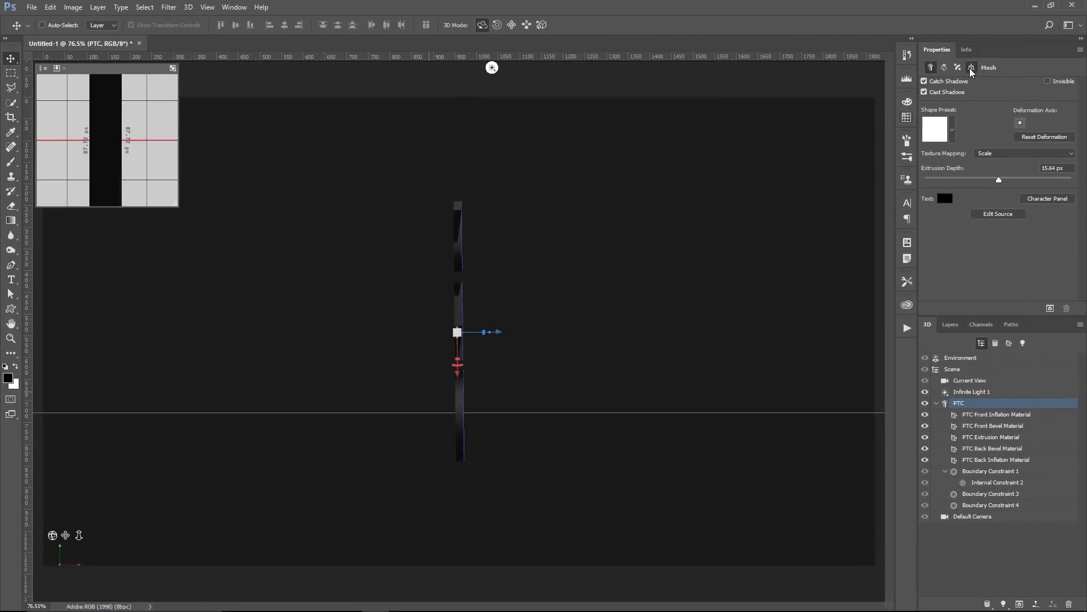
Step: Set the text's Z rotation to 90°, then to 0°
{"action": "left_click", "coordinate": [971, 67]}
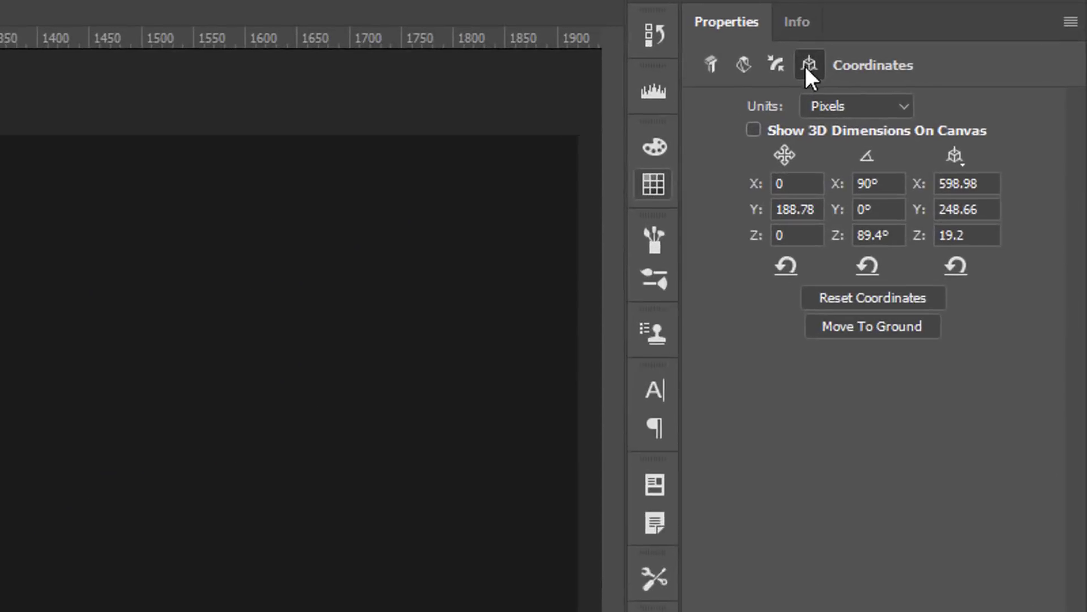
{"action": "left_click_drag", "start_coordinate": [863, 249], "coordinate": [792, 251]}
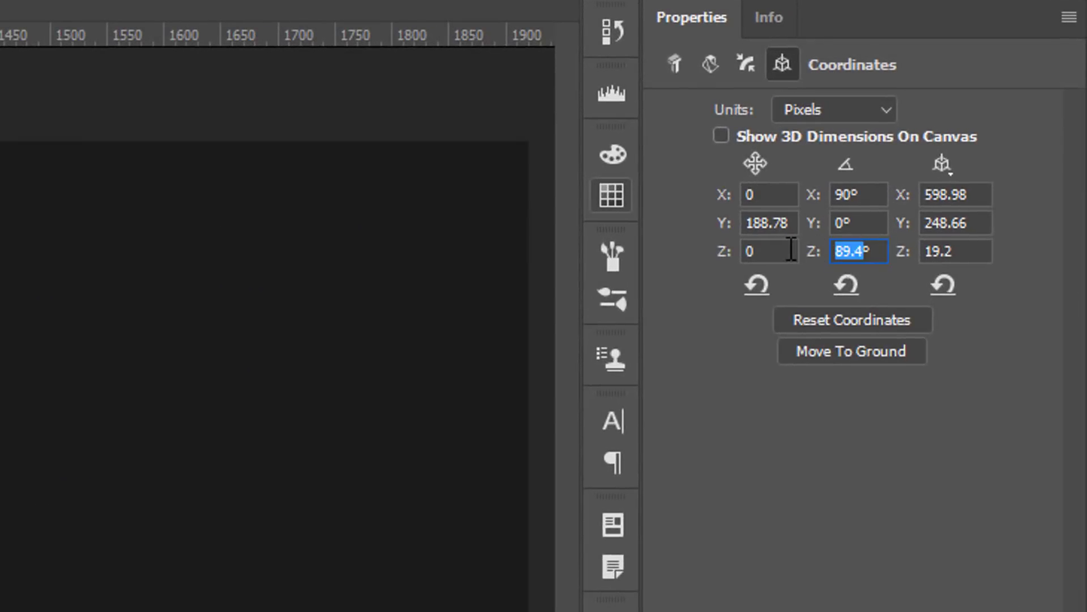
{"action": "type", "text": "90"}
{"action": "key", "text": "Return"}
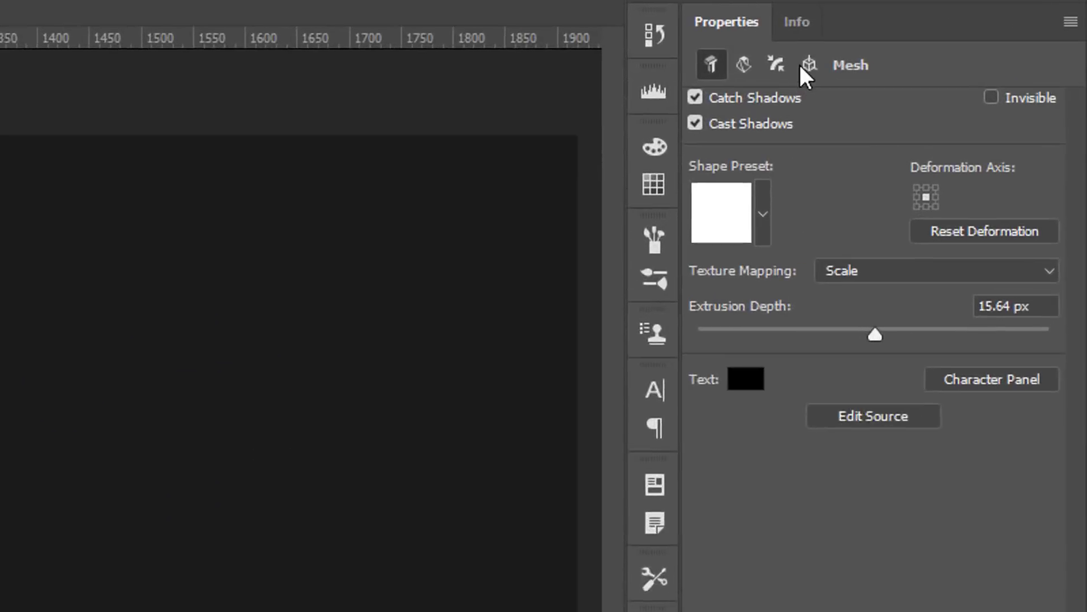
{"action": "left_click", "coordinate": [971, 67]}
{"action": "double_click", "coordinate": [854, 246]}
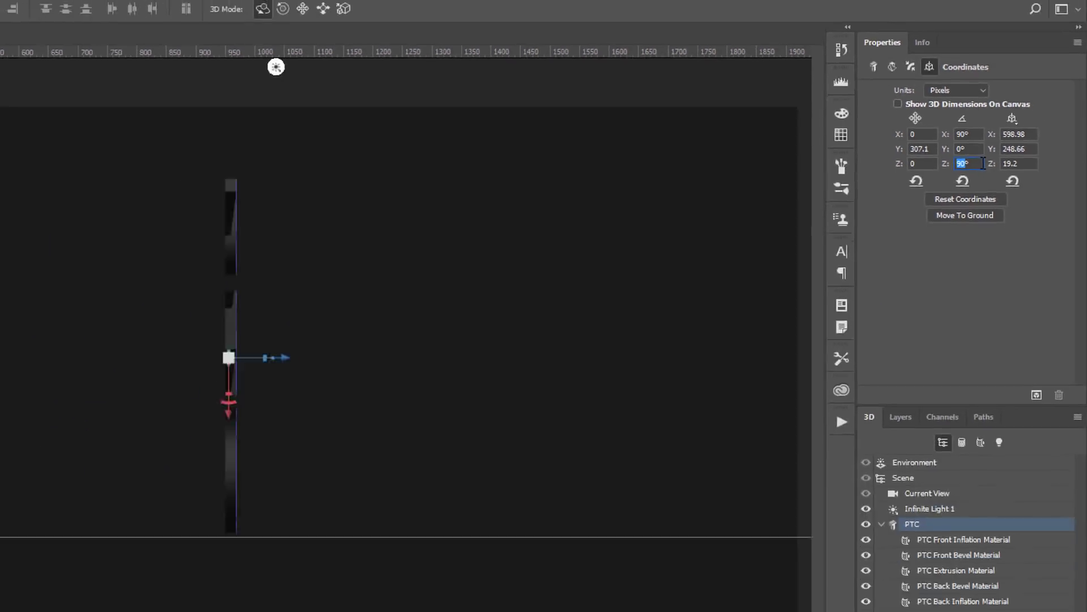
{"action": "type", "text": "0"}
{"action": "key", "text": "Return"}
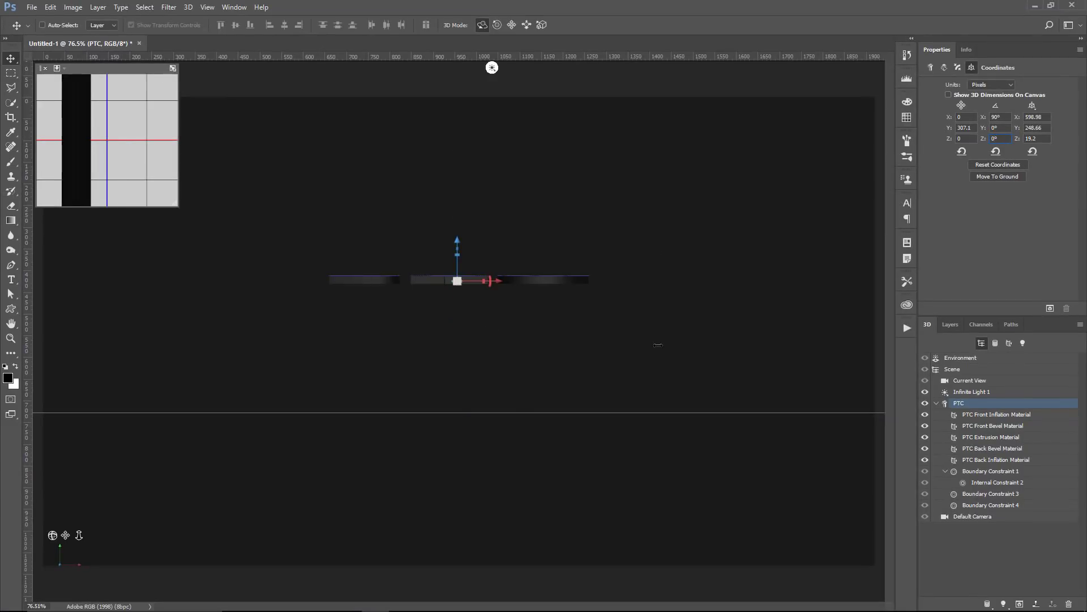
Step: Set the current view to the Top camera with Perspective projection
{"action": "left_click", "coordinate": [976, 383]}
{"action": "left_click", "coordinate": [673, 64]}
{"action": "left_click", "coordinate": [759, 106]}
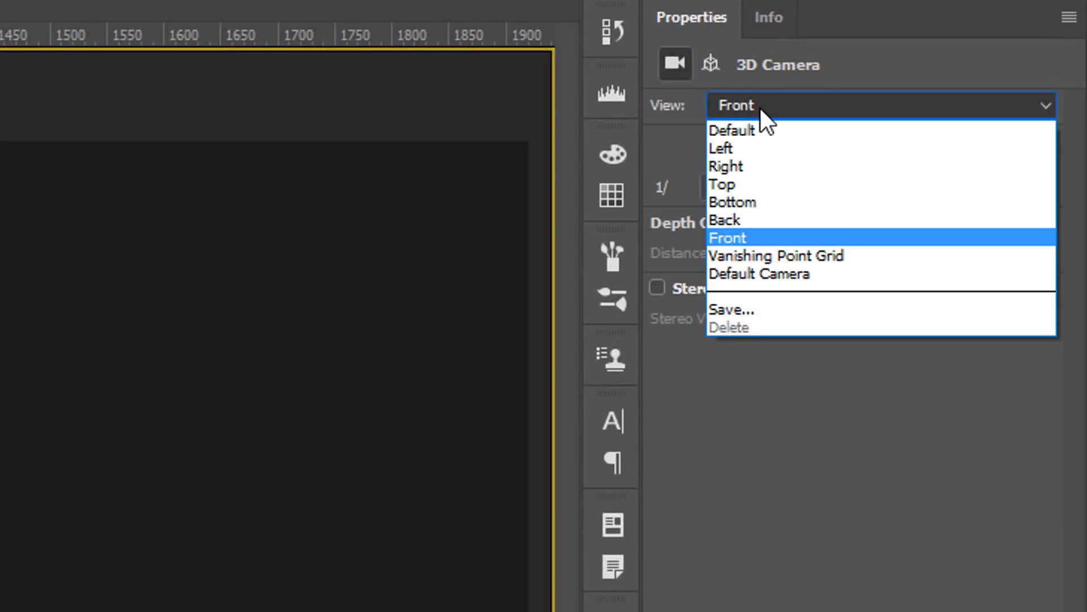
{"action": "left_click", "coordinate": [962, 110]}
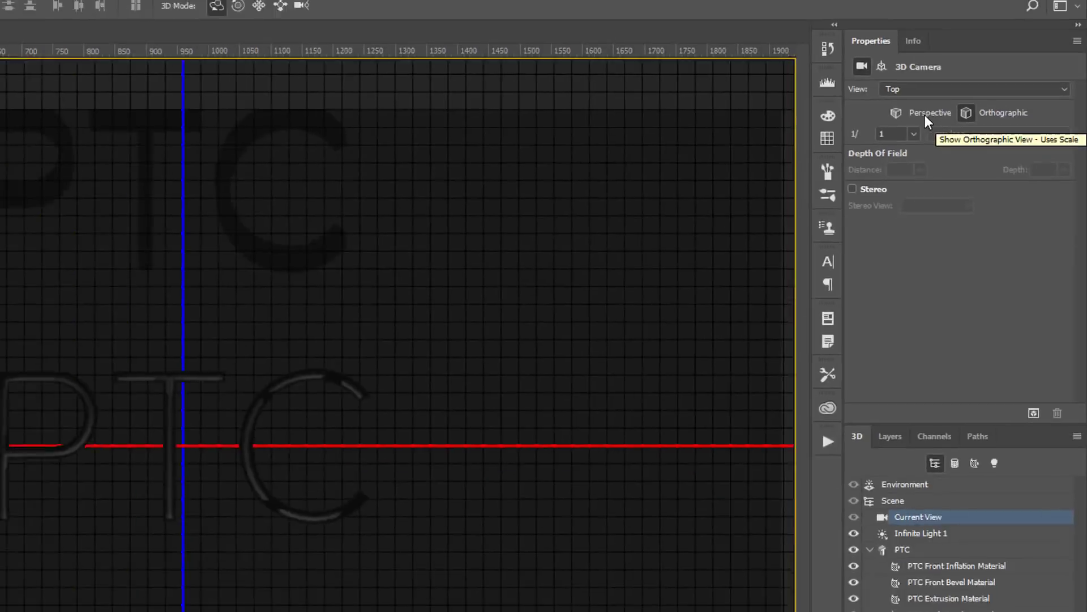
{"action": "left_click", "coordinate": [925, 115]}
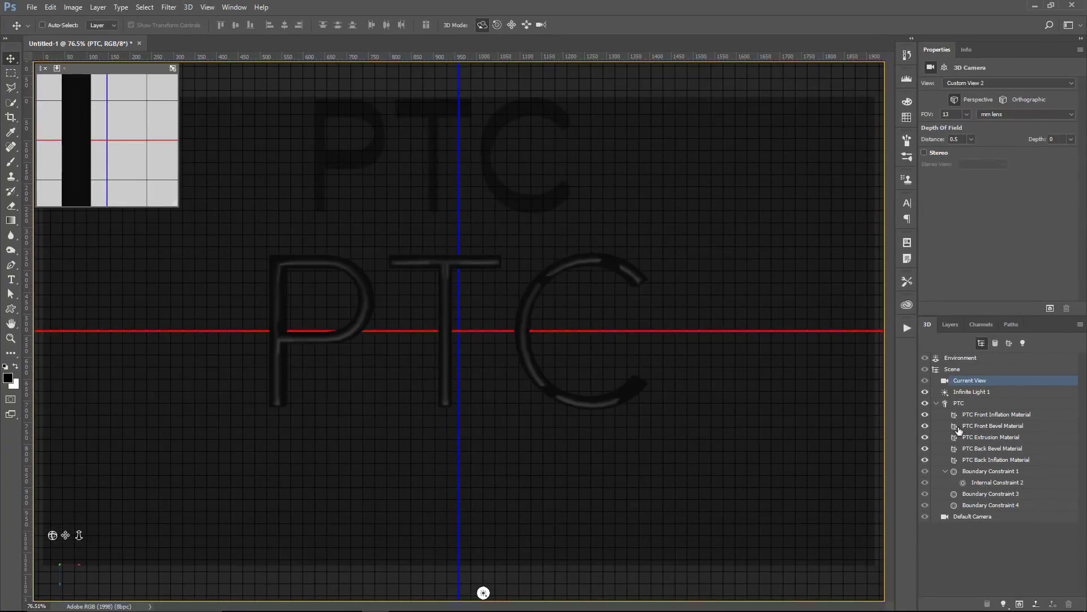
Step: Drag Infinite Light 1 to shine straight down onto the PTC letters
{"action": "left_click", "coordinate": [973, 391]}
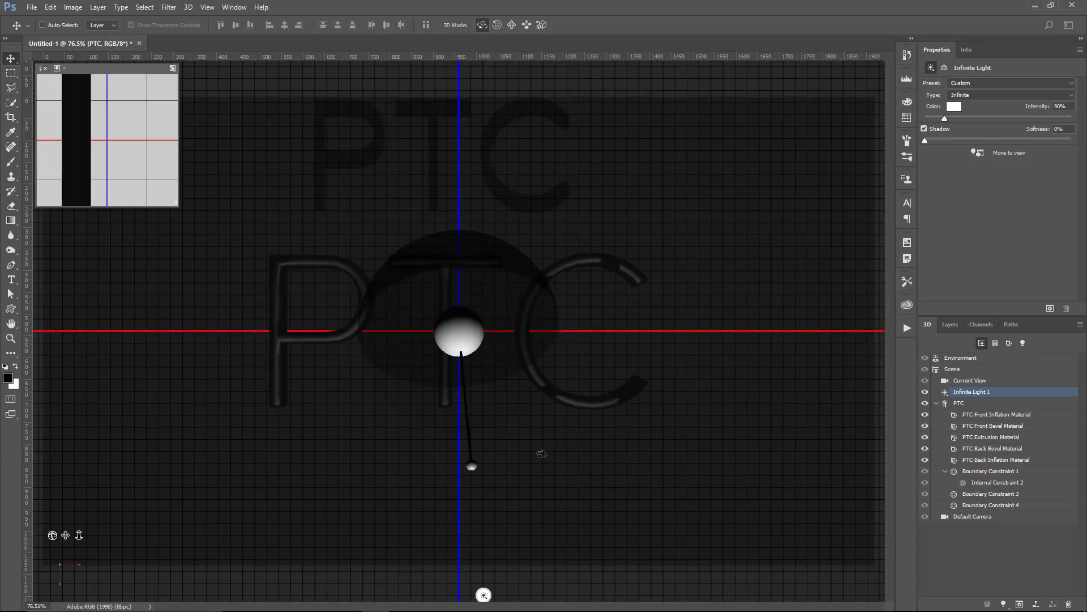
{"action": "left_click_drag", "start_coordinate": [465, 459], "coordinate": [455, 305]}
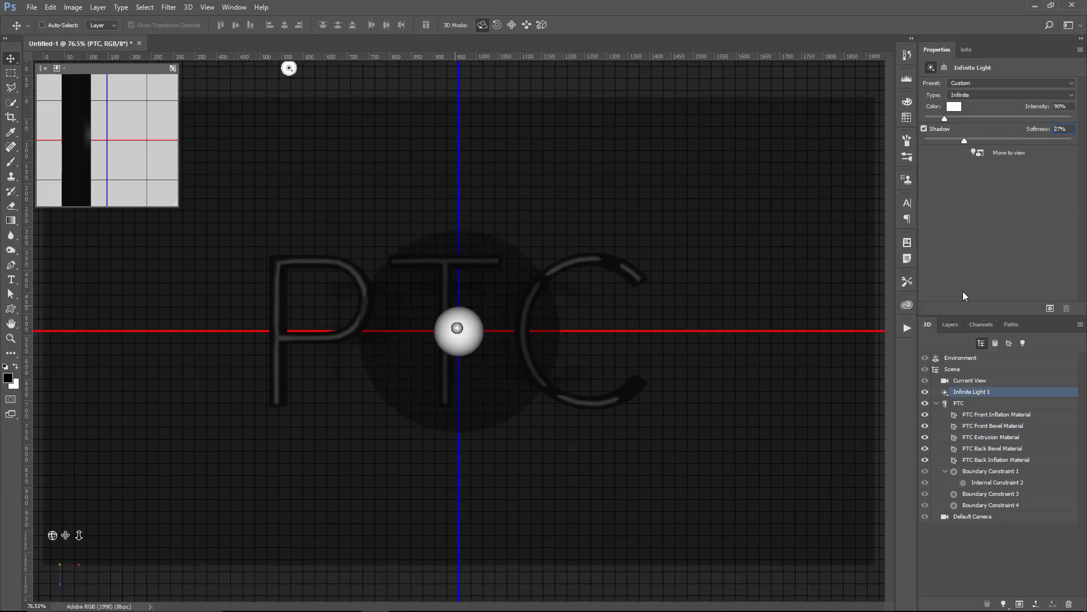
Step: Replace the Environment's image-based lighting with a new white texture
{"action": "left_click", "coordinate": [961, 359]}
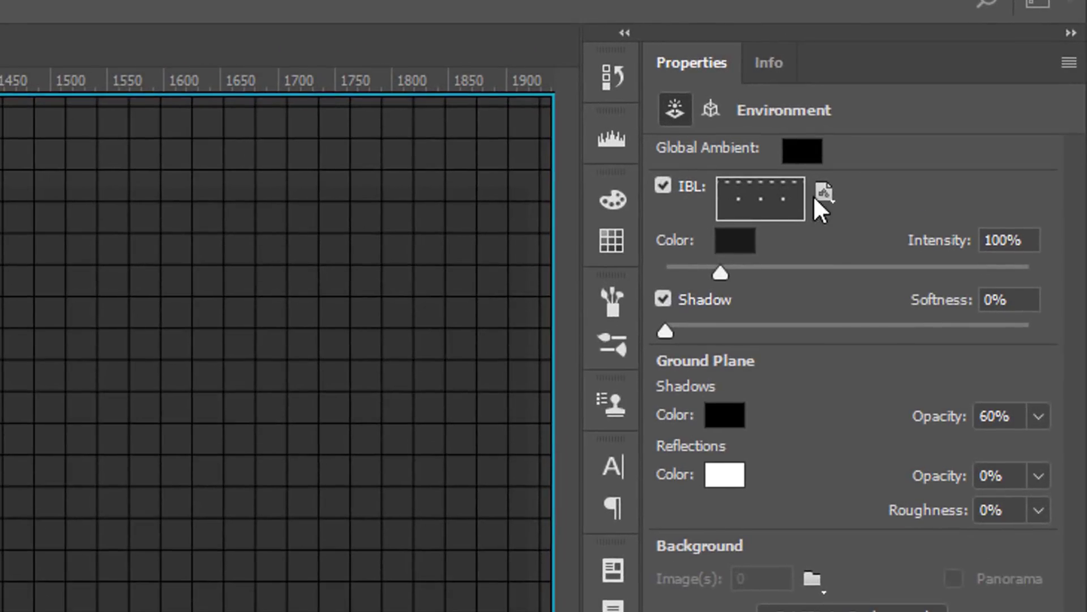
{"action": "left_click", "coordinate": [824, 193]}
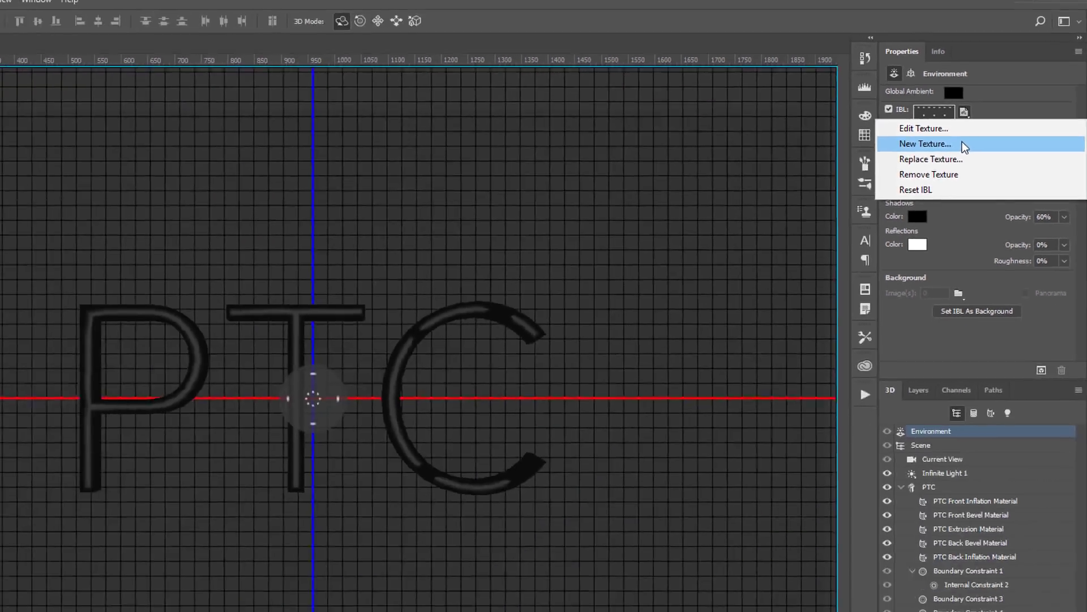
{"action": "left_click", "coordinate": [963, 143]}
{"action": "left_click", "coordinate": [675, 153]}
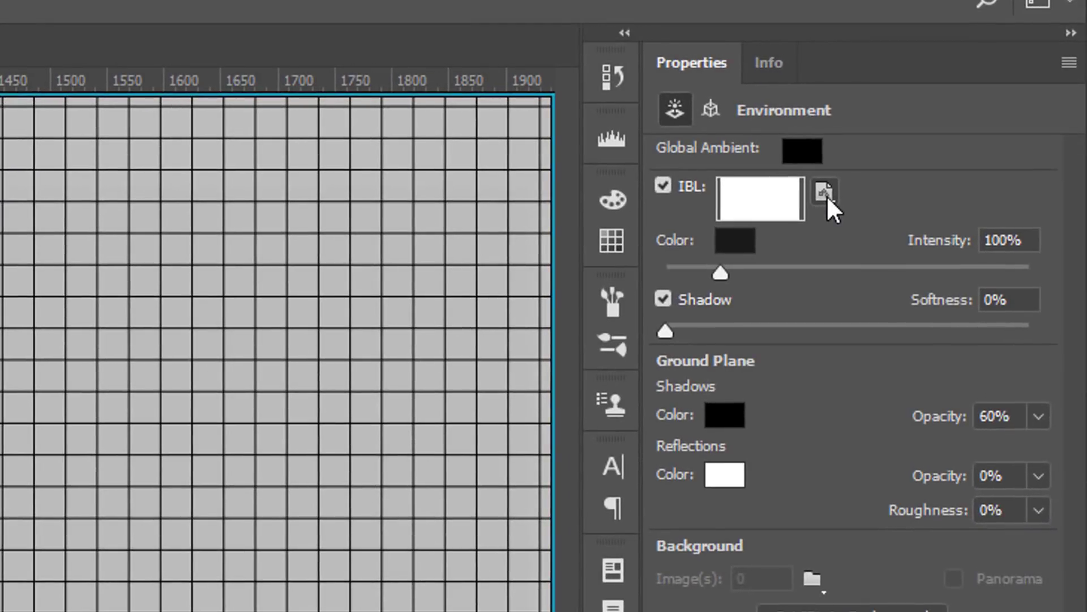
{"action": "left_click", "coordinate": [826, 194]}
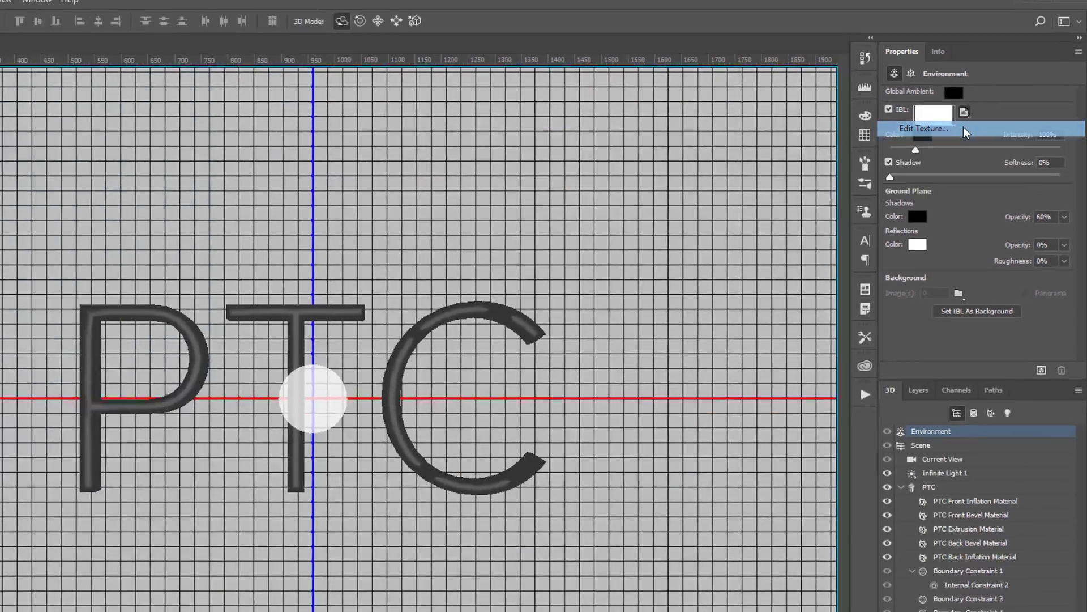
Step: Open the IBL texture, invert it to black and add a new empty layer
{"action": "left_click", "coordinate": [825, 227]}
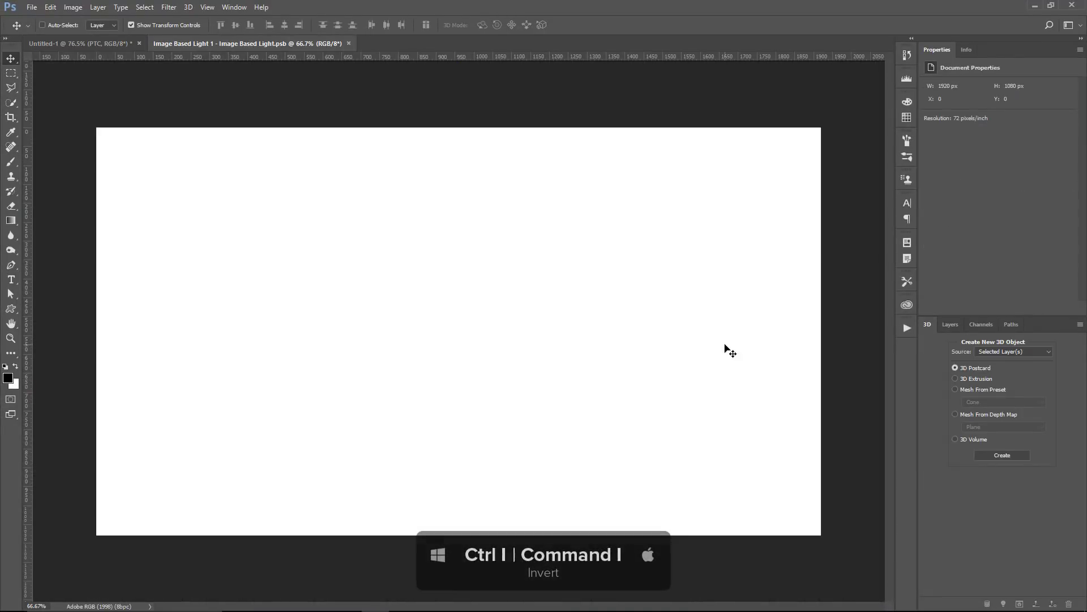
{"action": "key", "text": "ctrl+i"}
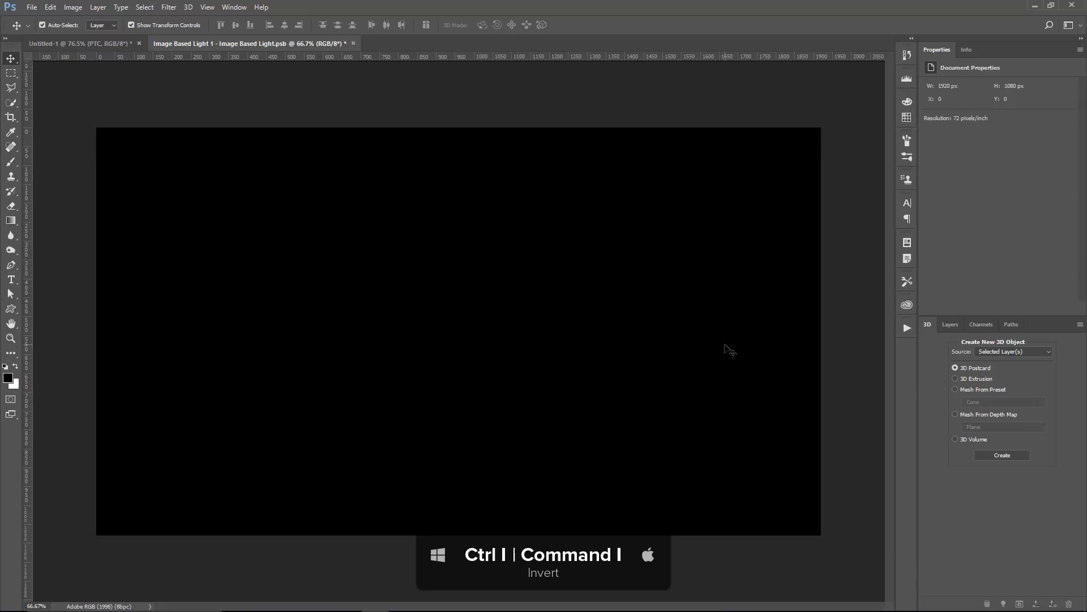
{"action": "left_click", "coordinate": [949, 327]}
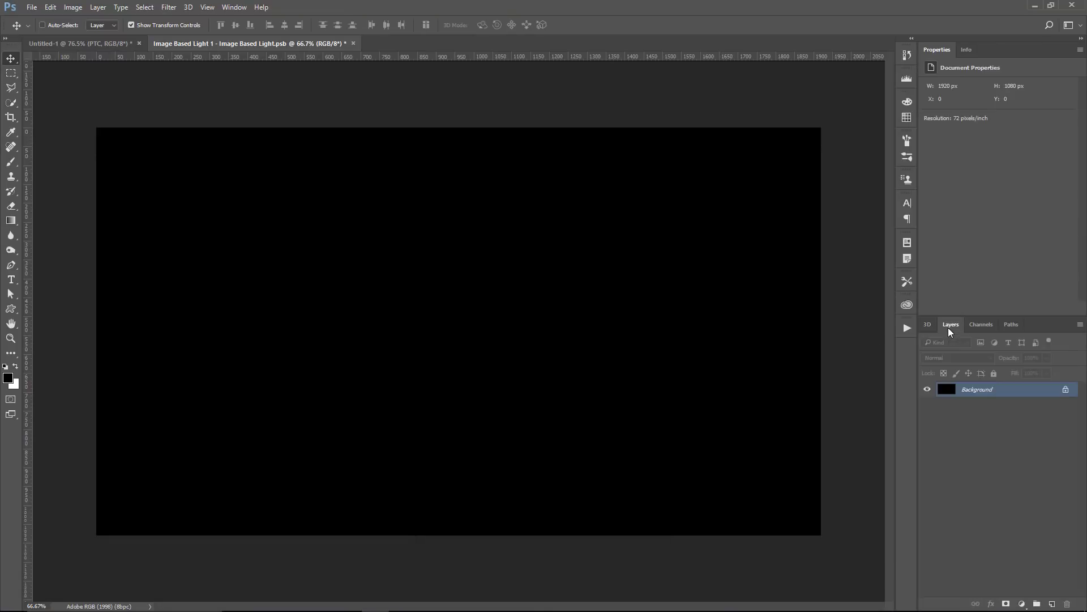
{"action": "left_click", "coordinate": [1052, 603]}
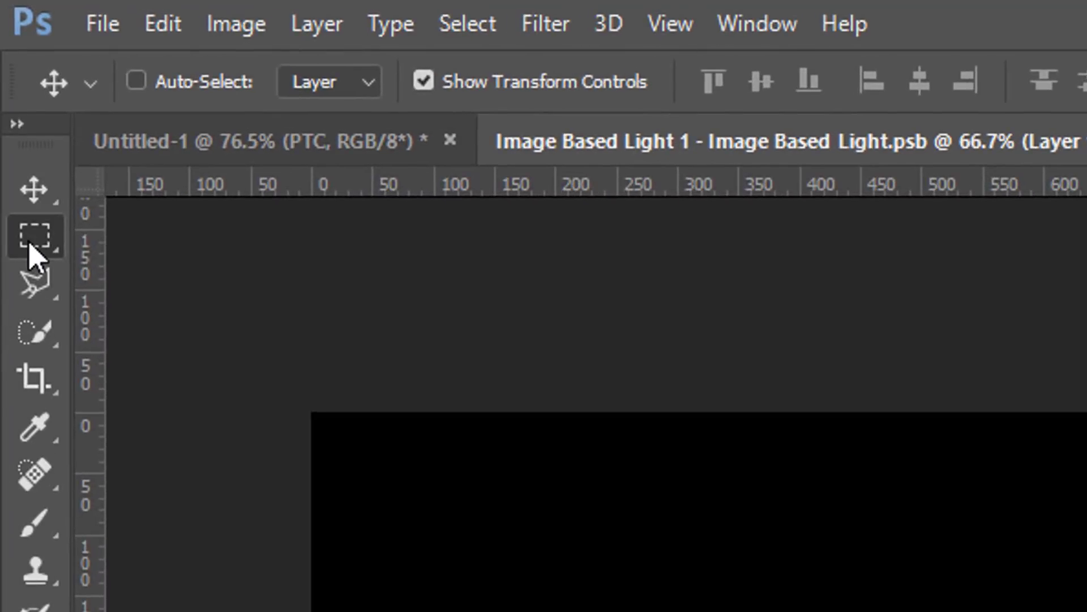
{"action": "left_click", "coordinate": [34, 243]}
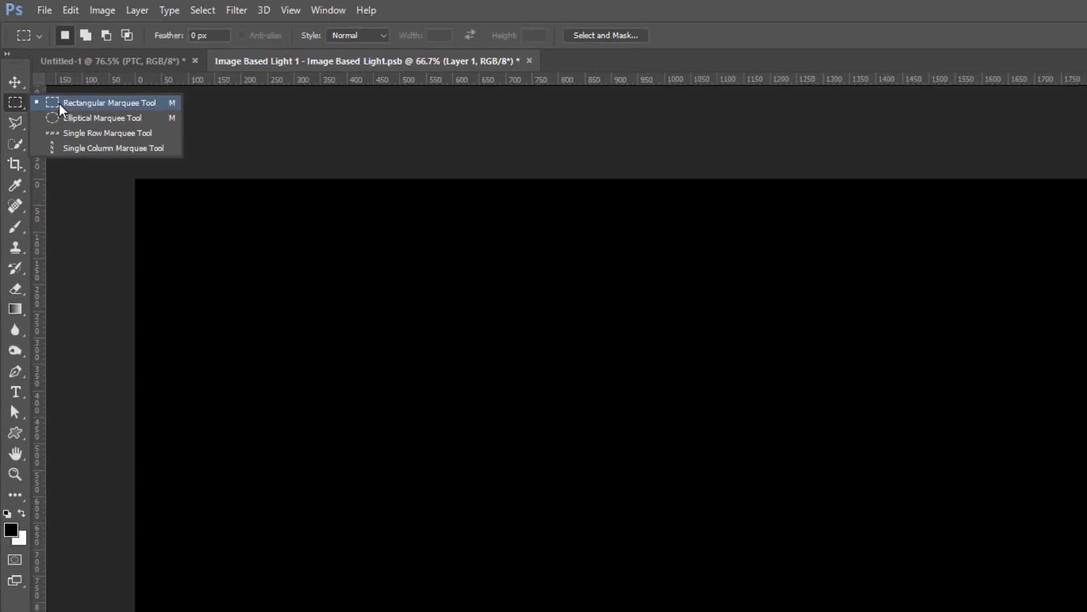
{"action": "left_click", "coordinate": [59, 103]}
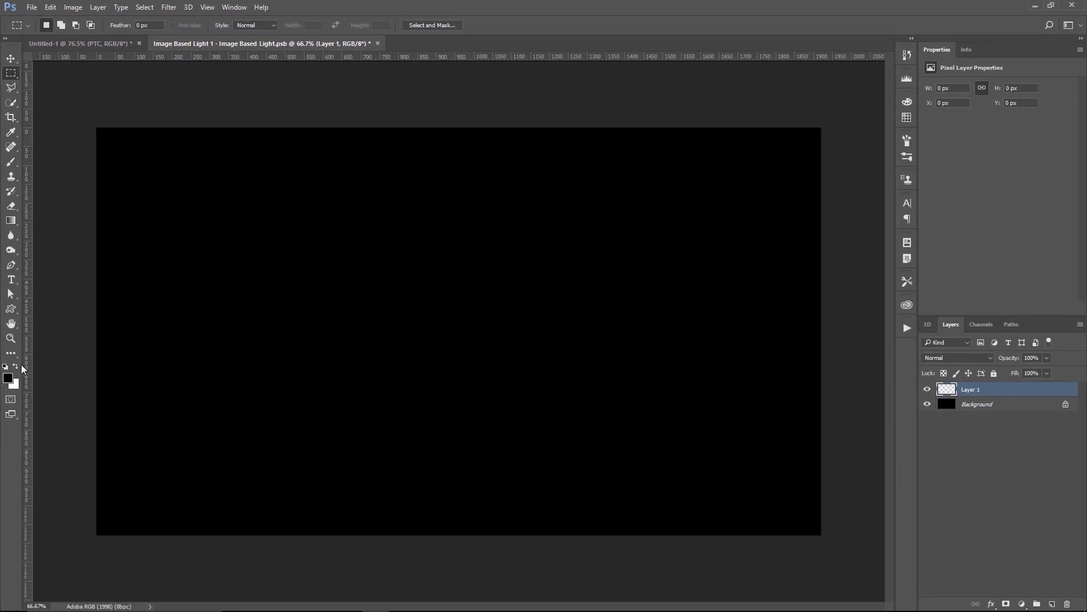
{"action": "left_click", "coordinate": [17, 368]}
Step: Fill four white rectangles: a long top bar, right block, thin bar, small block
{"action": "left_click_drag", "start_coordinate": [84, 161], "coordinate": [545, 198]}
{"action": "key", "text": "alt+BackSpace"}
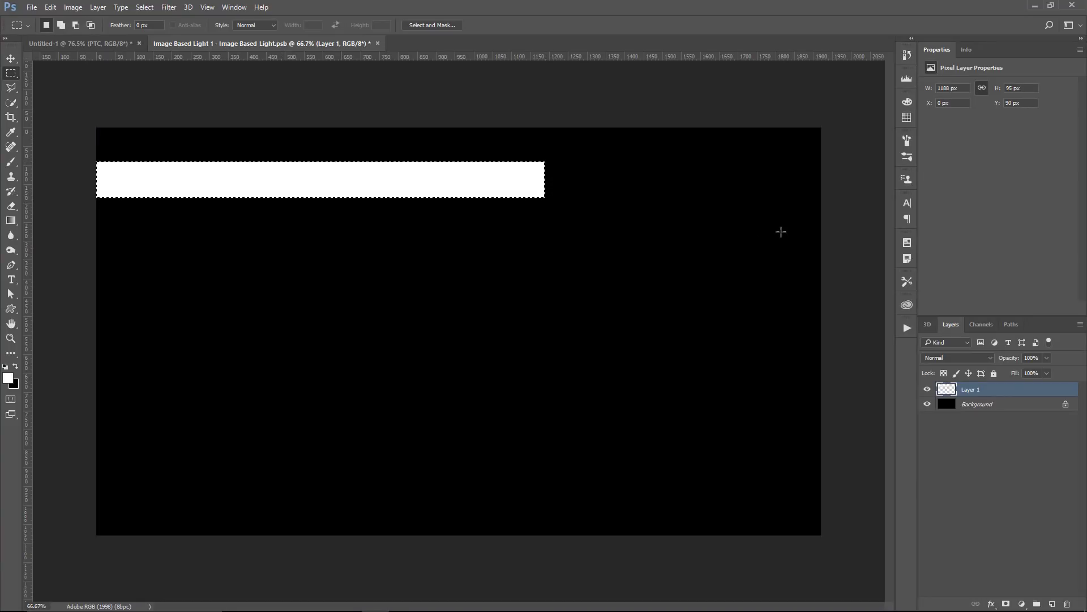
{"action": "left_click_drag", "start_coordinate": [835, 235], "coordinate": [503, 345]}
{"action": "key", "text": "alt+BackSpace"}
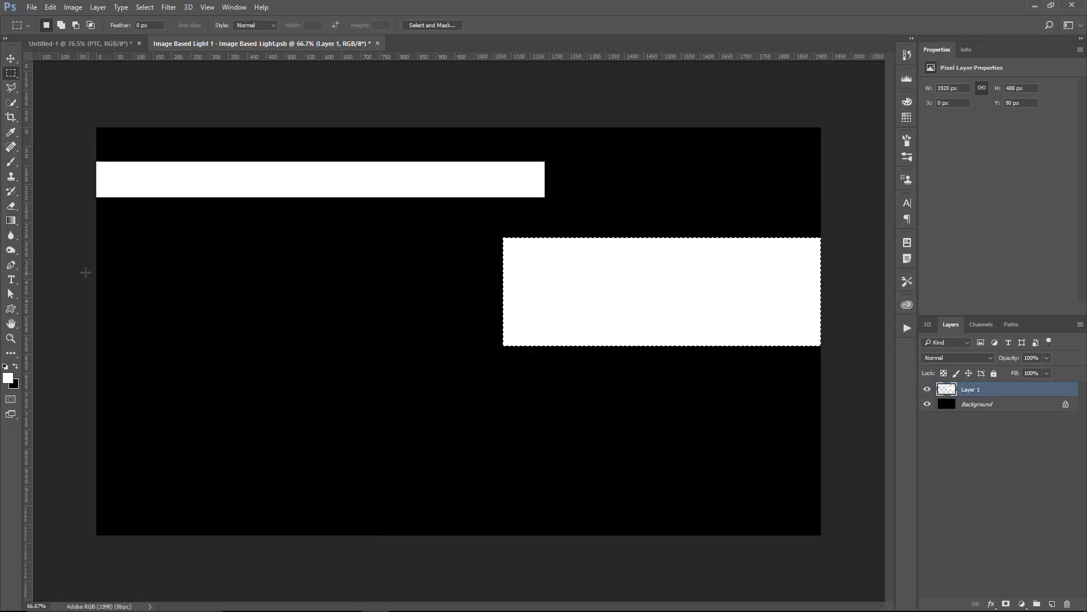
{"action": "left_click_drag", "start_coordinate": [86, 273], "coordinate": [399, 295]}
{"action": "key", "text": "alt+BackSpace"}
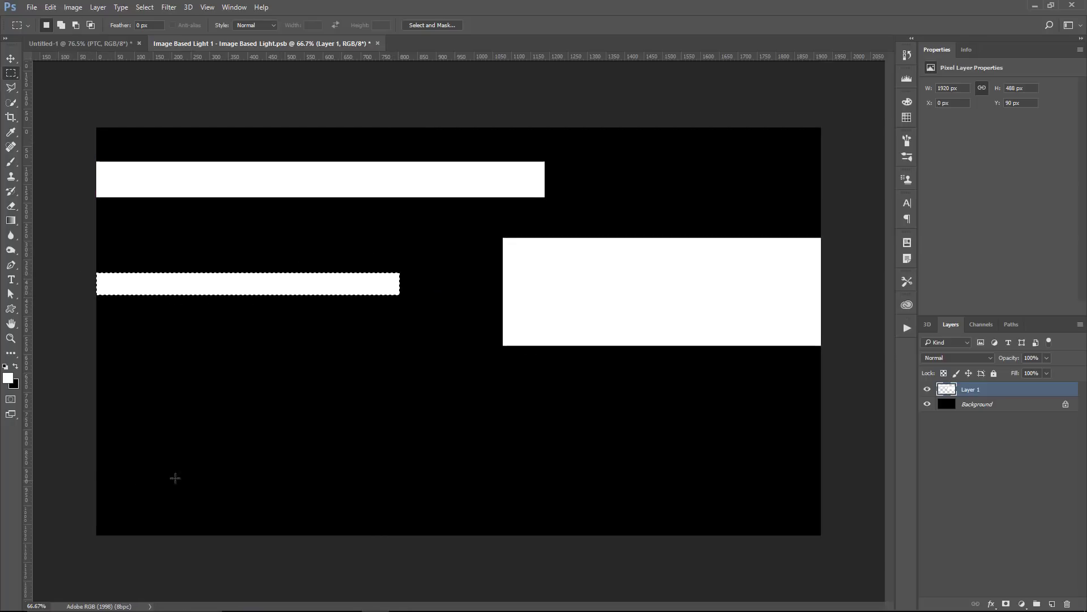
{"action": "left_click_drag", "start_coordinate": [162, 443], "coordinate": [273, 501]}
{"action": "key", "text": "alt+BackSpace"}
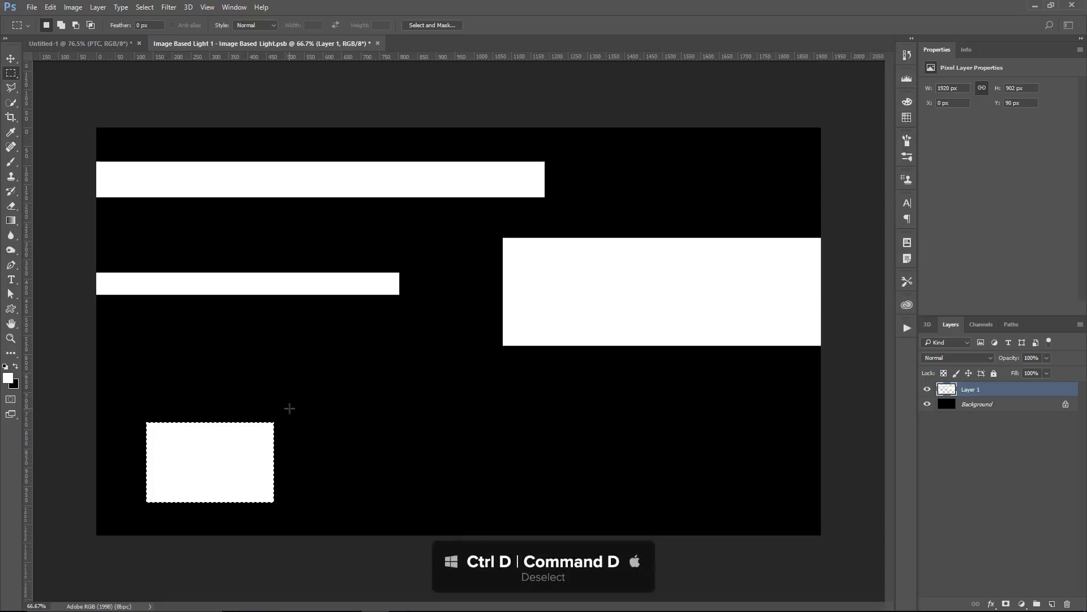
Step: Draw a circular selection in the lower middle and fill it with white
{"action": "right_click", "coordinate": [13, 77]}
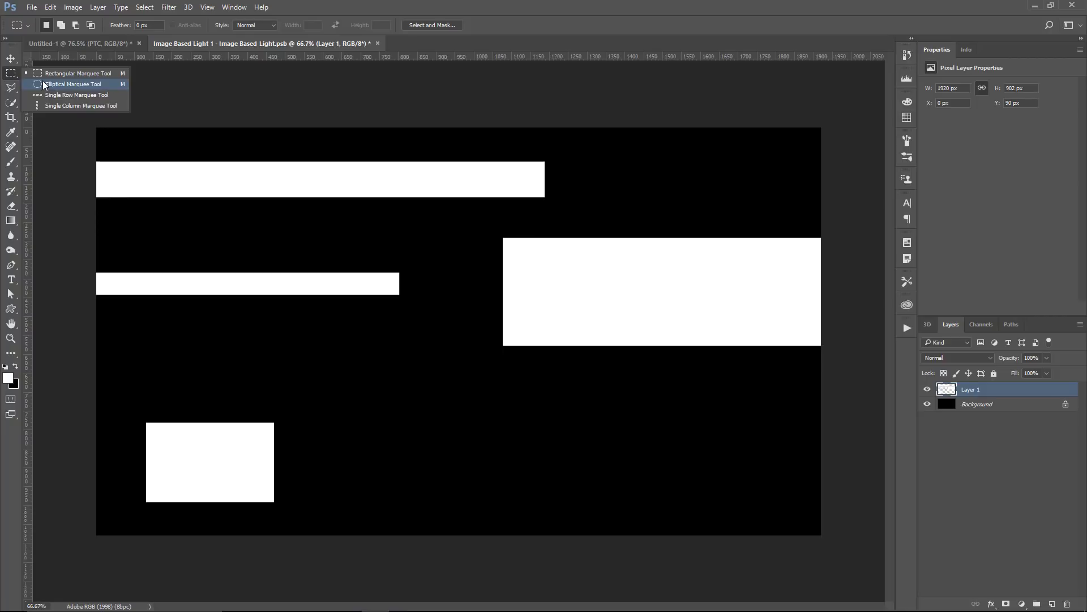
{"action": "left_click", "coordinate": [45, 85]}
{"action": "left_click_drag", "start_coordinate": [330, 324], "coordinate": [488, 516]}
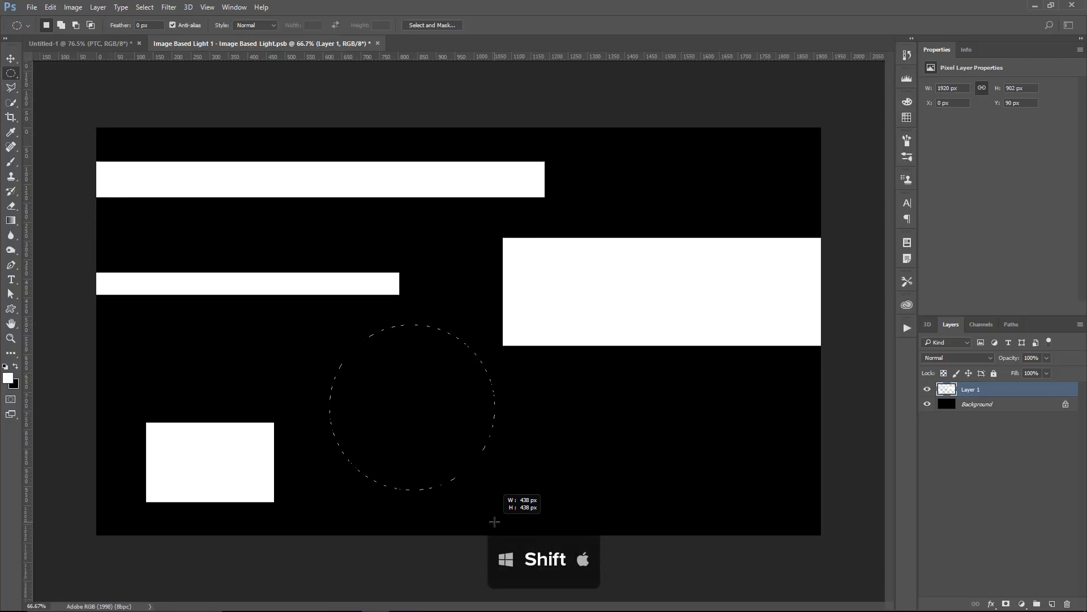
{"action": "left_click_drag", "start_coordinate": [489, 517], "coordinate": [526, 521]}
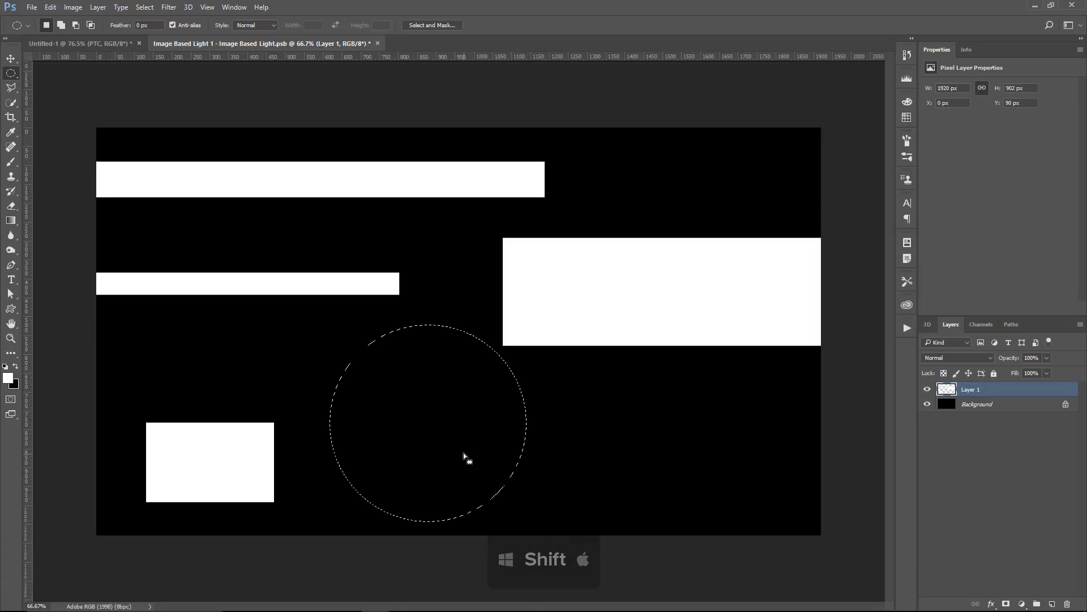
{"action": "left_click_drag", "start_coordinate": [466, 454], "coordinate": [442, 444]}
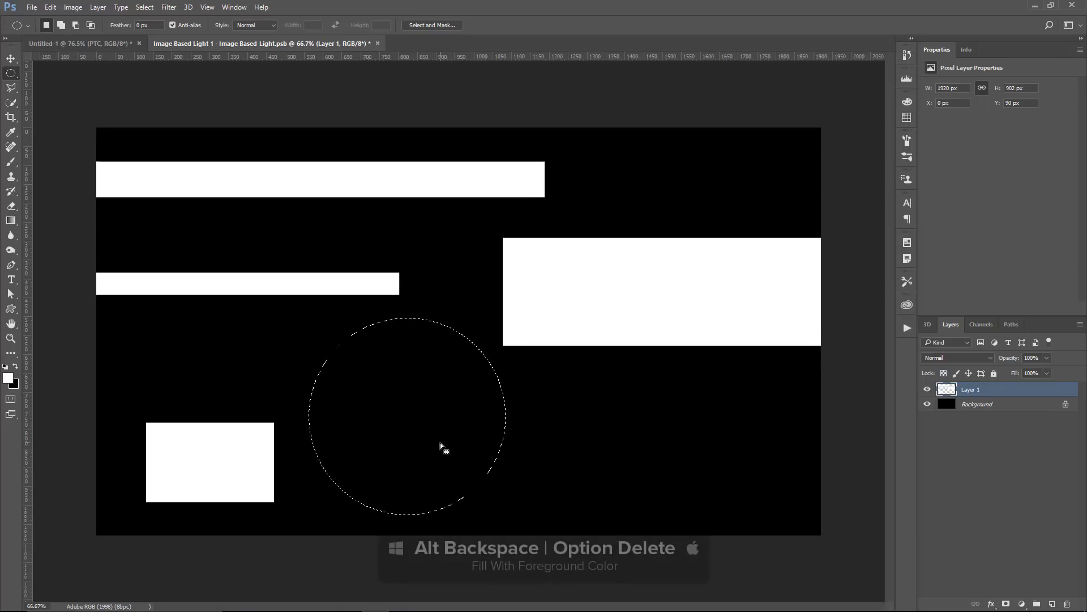
{"action": "key", "text": "alt+BackSpace"}
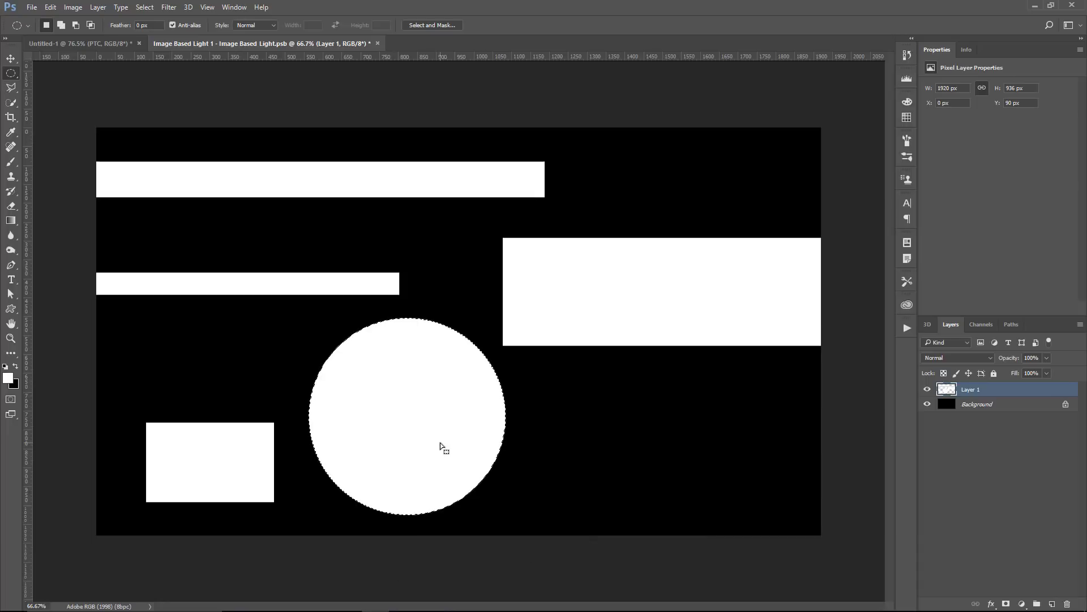
Step: Shrink the circle selection around its centre, delete its inside, and deselect
{"action": "right_click", "coordinate": [440, 442]}
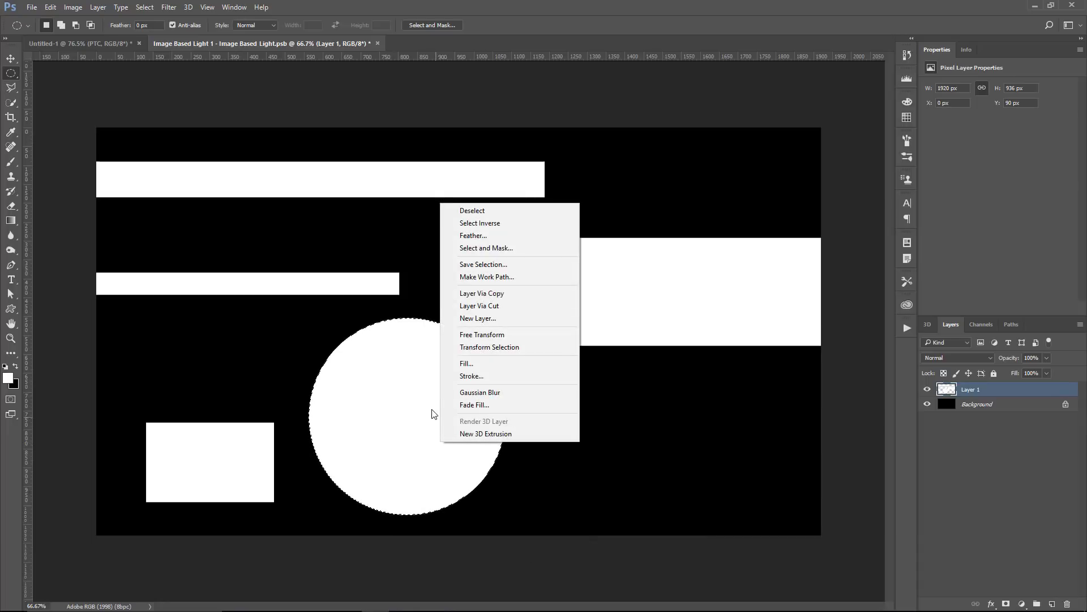
{"action": "left_click", "coordinate": [481, 347]}
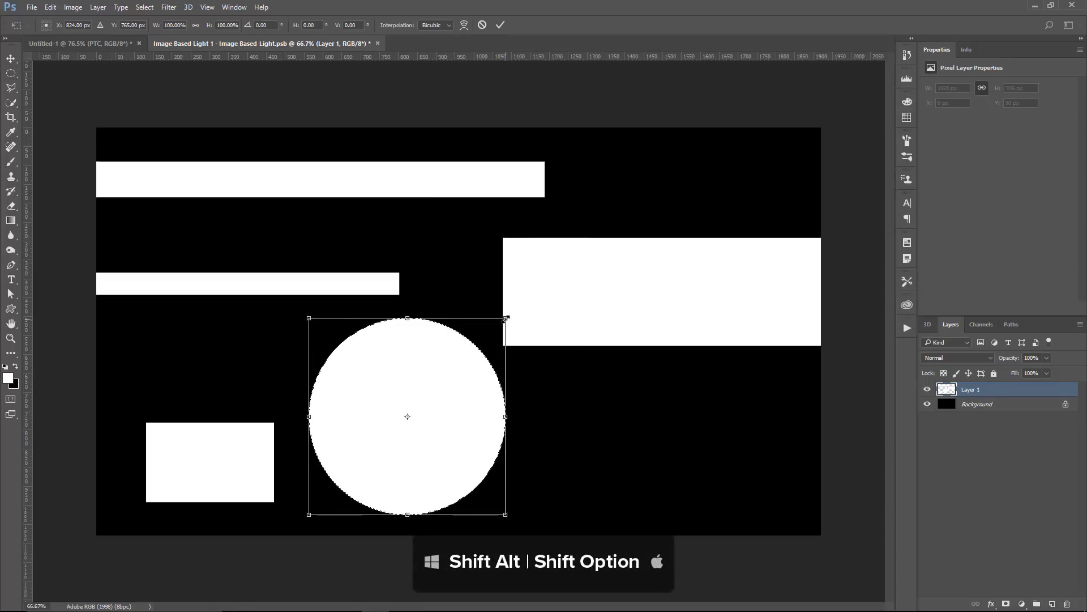
{"action": "left_click_drag", "start_coordinate": [507, 317], "coordinate": [491, 332]}
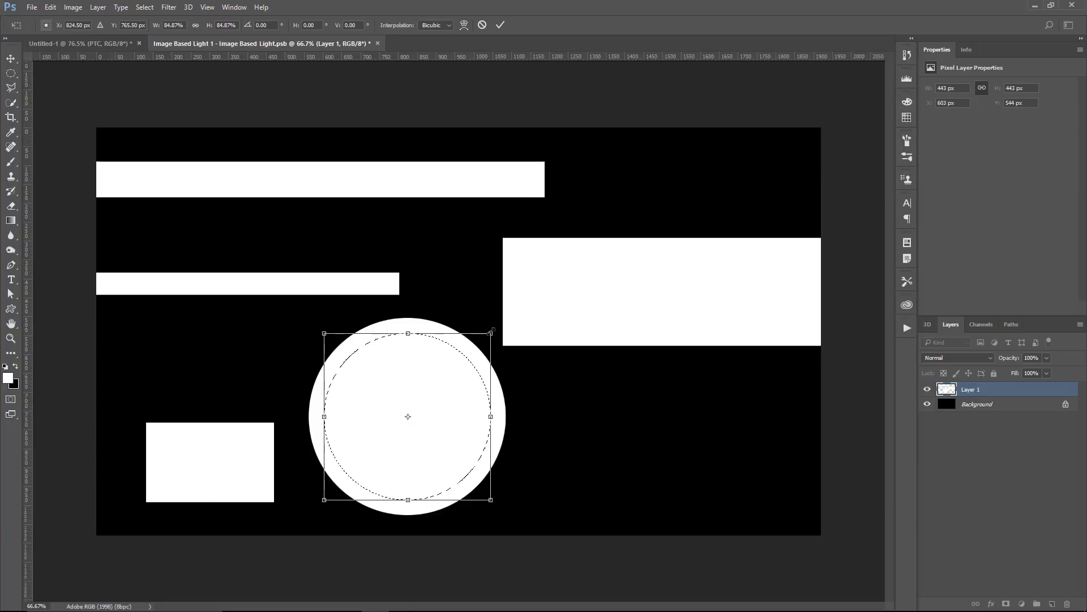
{"action": "key", "text": "Return"}
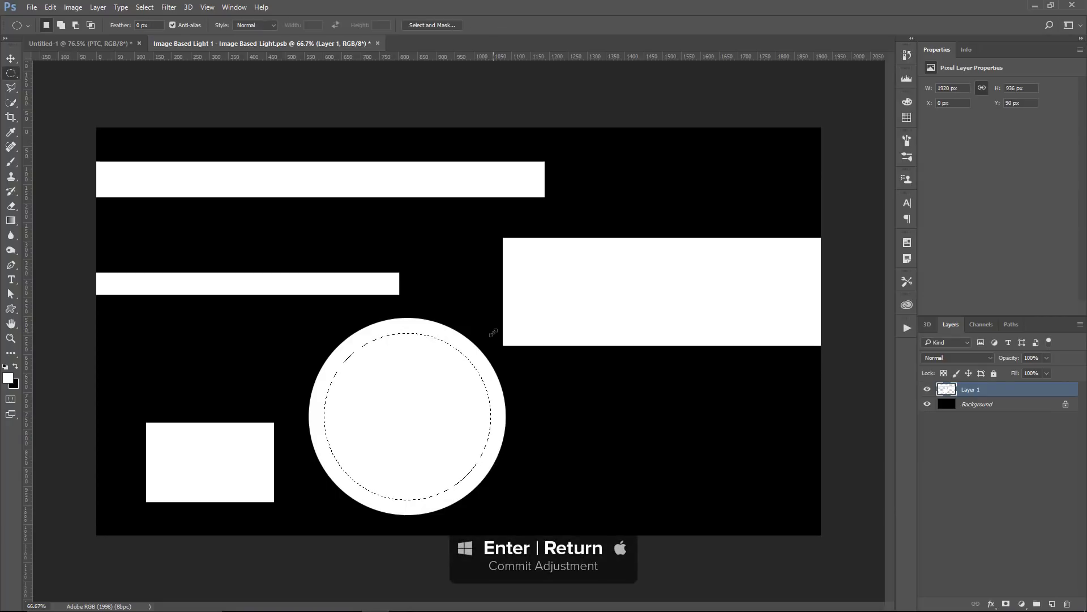
{"action": "key", "text": "Delete"}
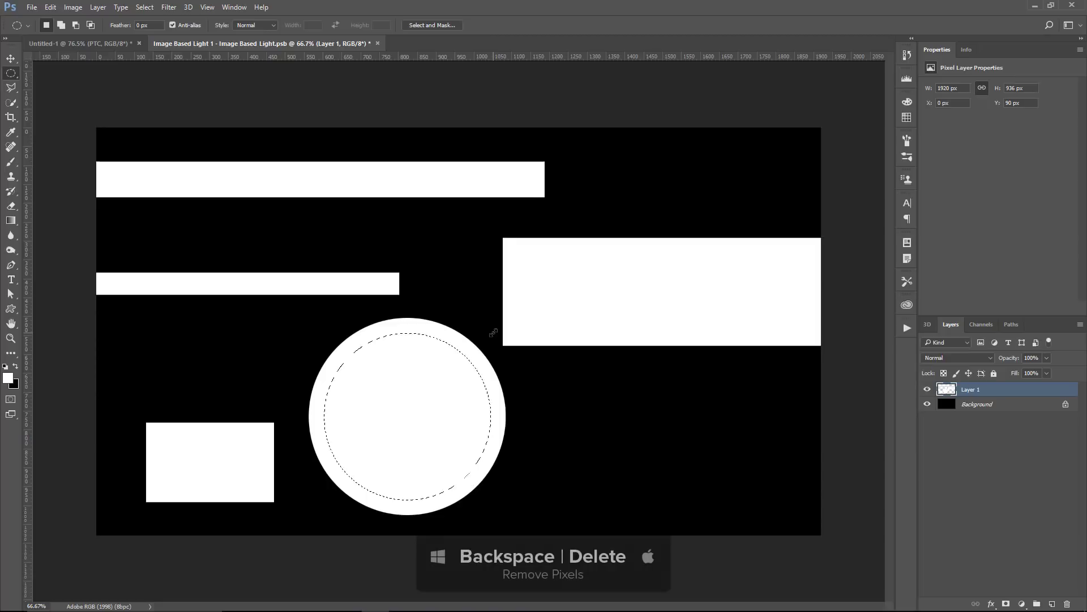
{"action": "key", "text": "Delete"}
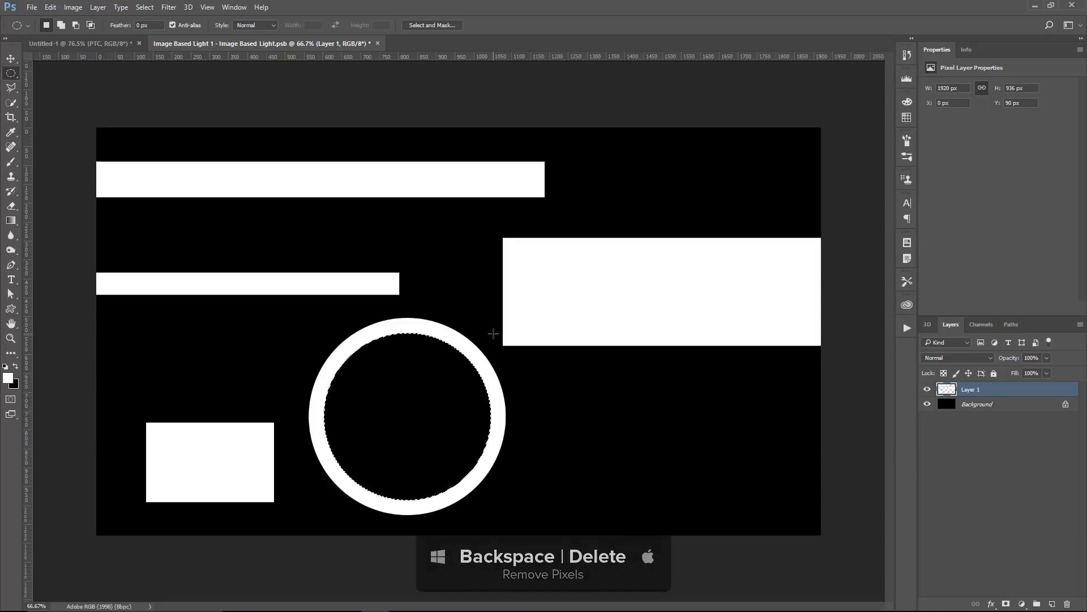
{"action": "key", "text": "ctrl+d"}
{"action": "key", "text": "ctrl+d"}
Step: Fill a long strip to the right edge and a bottom-right block with white
{"action": "right_click", "coordinate": [12, 73]}
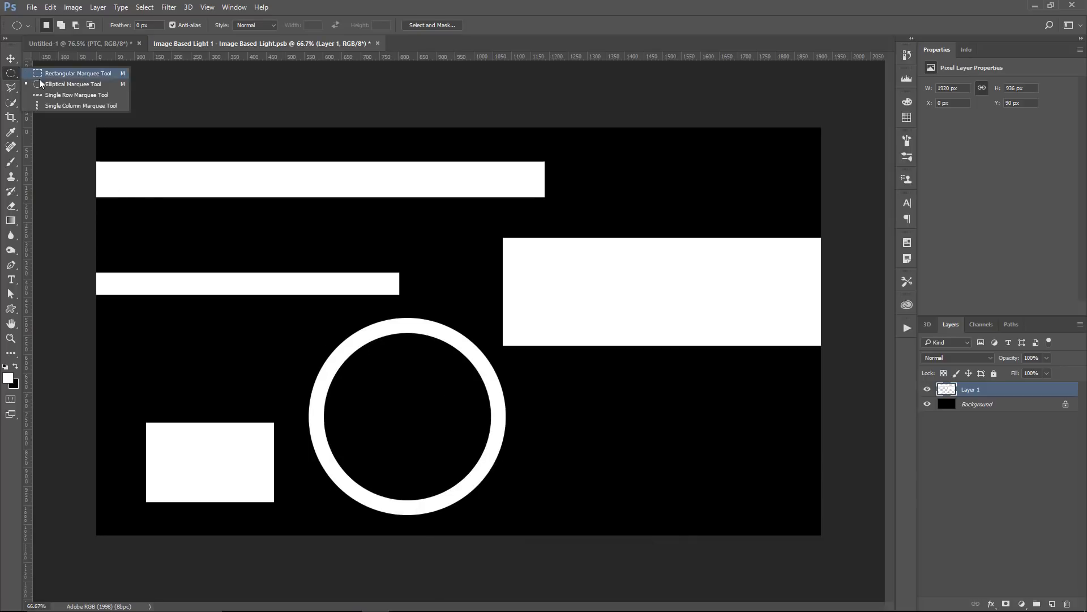
{"action": "left_click", "coordinate": [68, 74]}
{"action": "left_click_drag", "start_coordinate": [535, 427], "coordinate": [822, 443]}
{"action": "key", "text": "alt+BackSpace"}
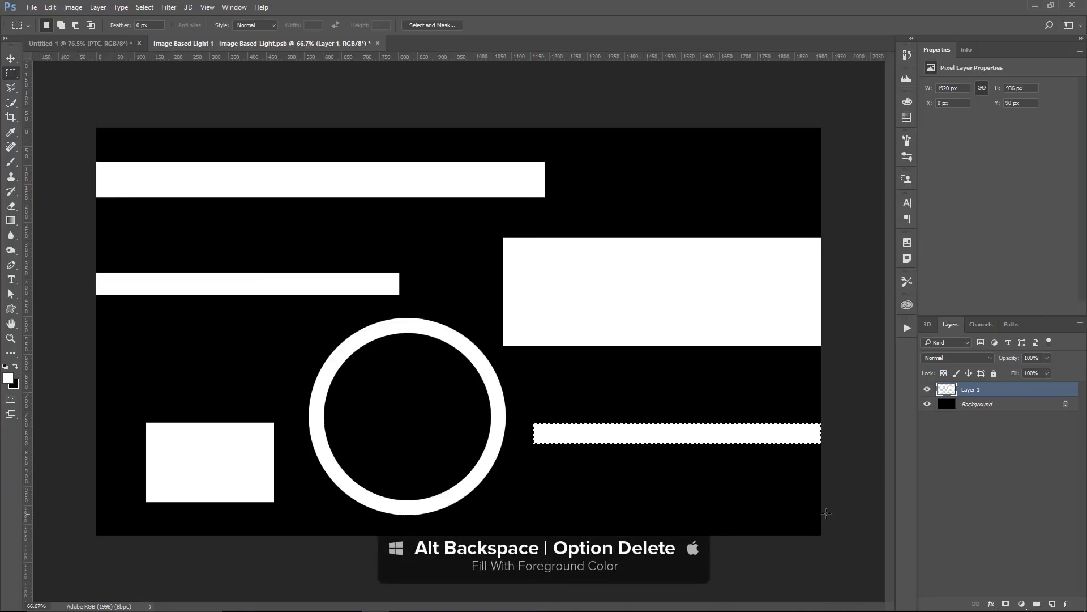
{"action": "left_click_drag", "start_coordinate": [832, 512], "coordinate": [682, 486]}
{"action": "key", "text": "alt+BackSpace"}
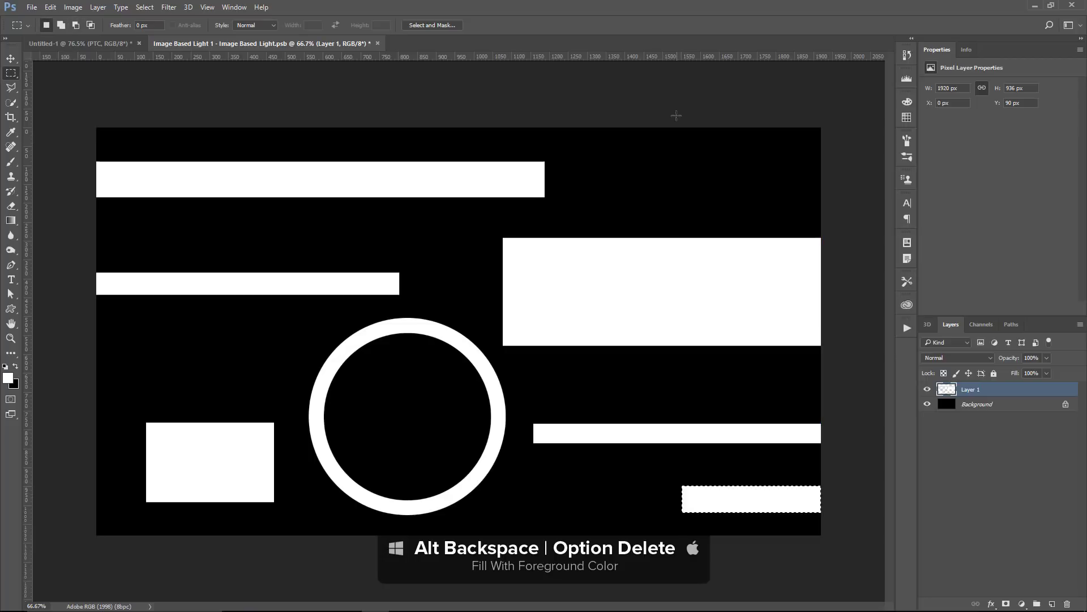
Step: Fill three vertical strips white: from the top edge, mid-canvas, and left side
{"action": "left_click_drag", "start_coordinate": [677, 114], "coordinate": [693, 223]}
{"action": "key", "text": "alt+BackSpace"}
{"action": "left_click_drag", "start_coordinate": [445, 216], "coordinate": [462, 296]}
{"action": "key", "text": "alt+BackSpace"}
{"action": "left_click_drag", "start_coordinate": [131, 320], "coordinate": [162, 404]}
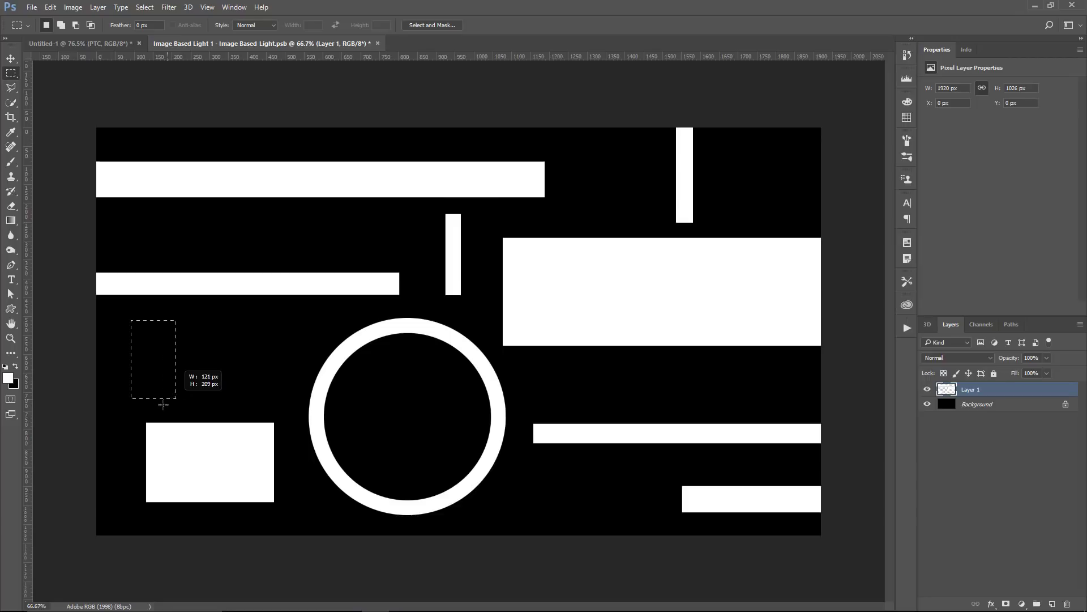
{"action": "left_click_drag", "start_coordinate": [131, 321], "coordinate": [154, 406]}
{"action": "key", "text": "alt+BackSpace"}
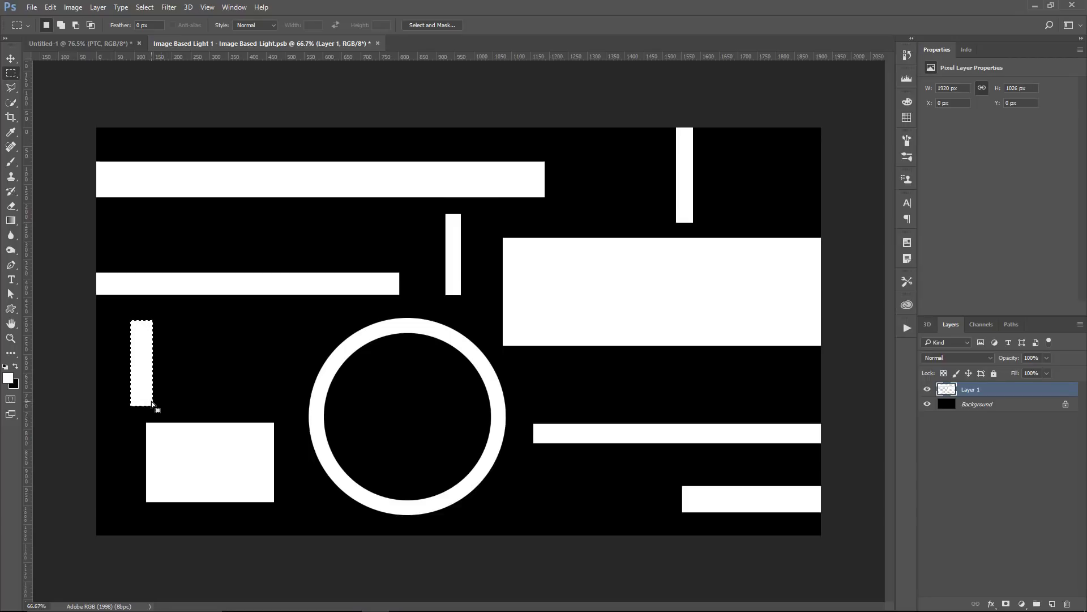
Step: Close the light-map document, saving the changes and accepting the format options
{"action": "left_click", "coordinate": [378, 43]}
{"action": "left_click", "coordinate": [501, 240]}
{"action": "left_click", "coordinate": [684, 190]}
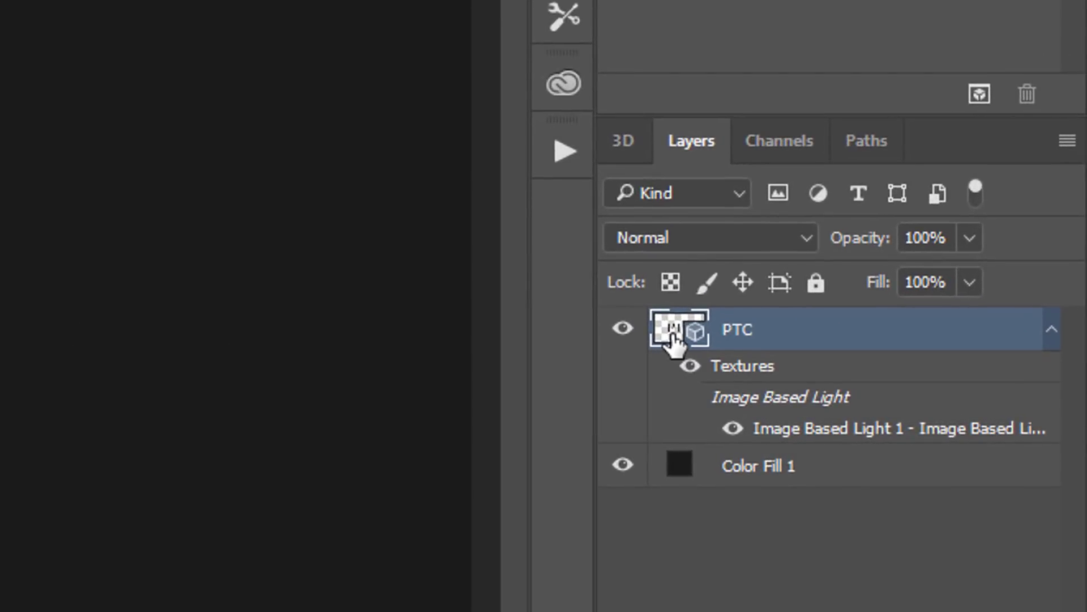
Step: Select all five PTC materials and set their Reflection to 65%
{"action": "double_click", "coordinate": [673, 336]}
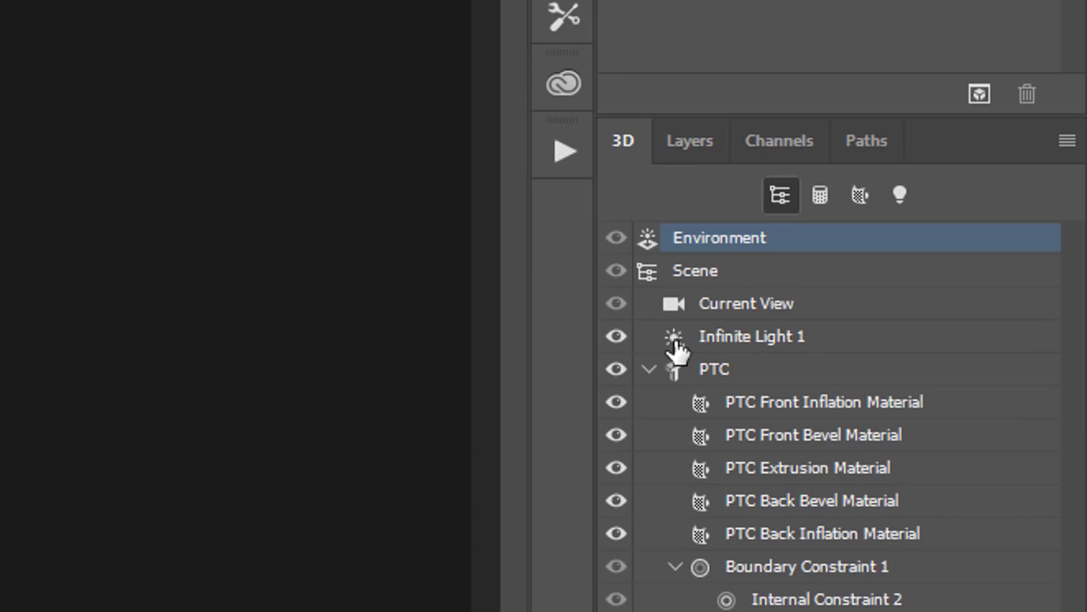
{"action": "left_click", "coordinate": [820, 401]}
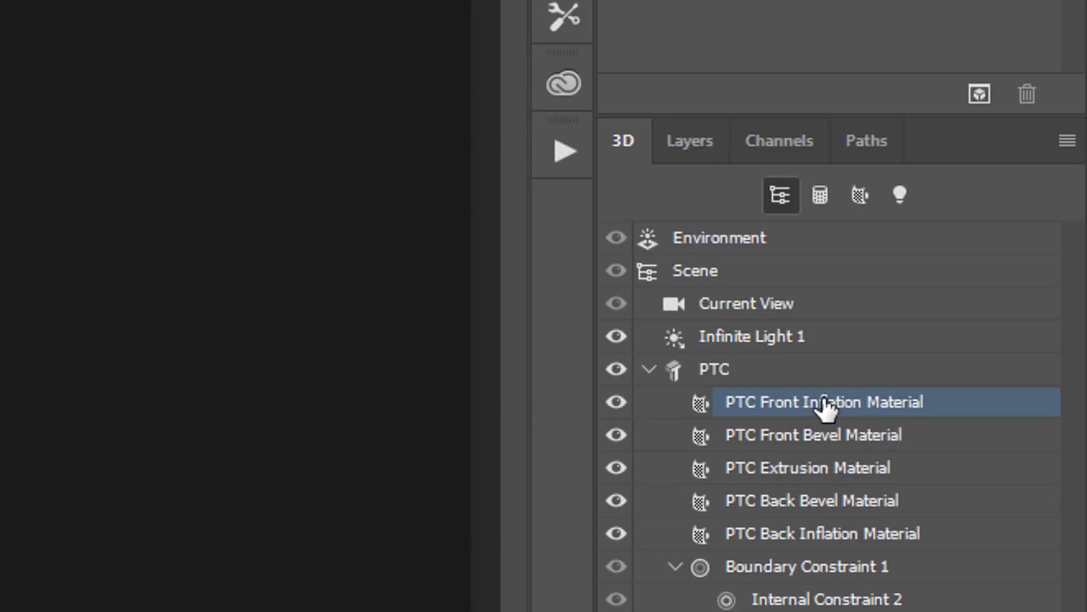
{"action": "left_click", "coordinate": [896, 536], "text": "shift"}
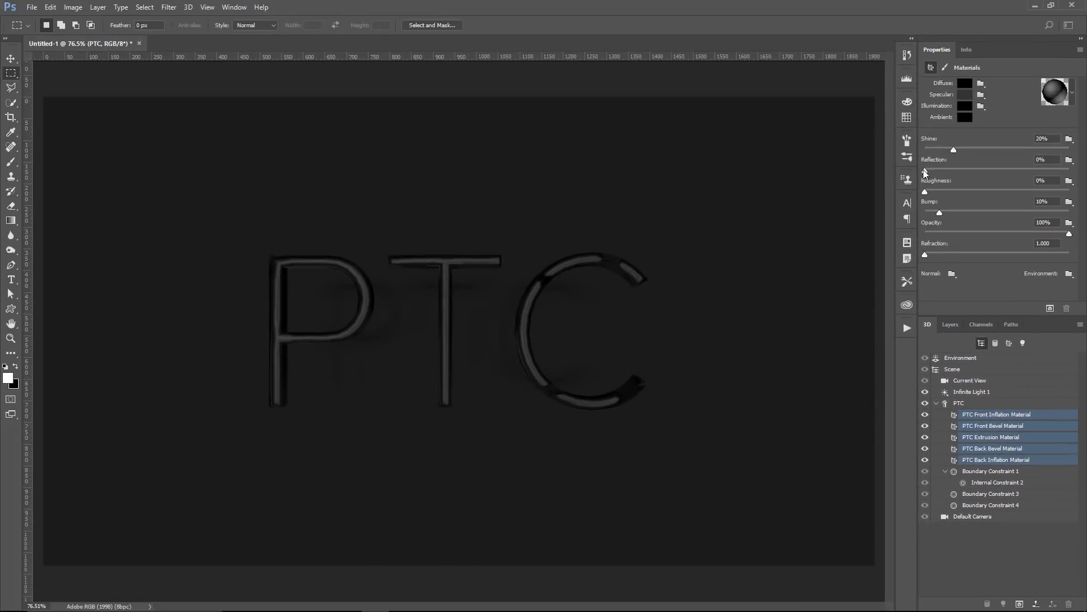
{"action": "left_click_drag", "start_coordinate": [926, 171], "coordinate": [1016, 171]}
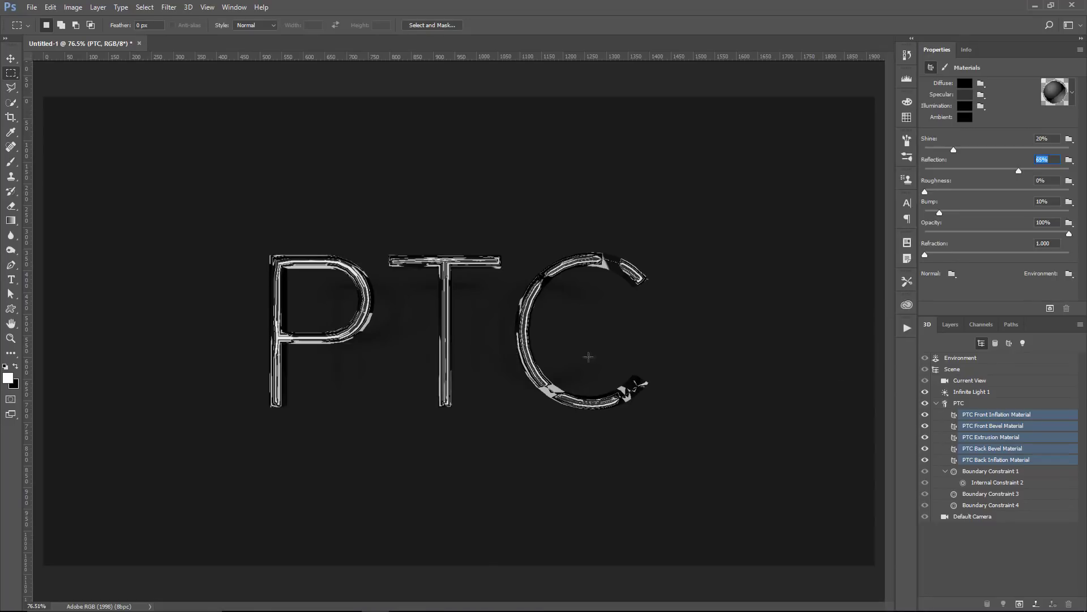
{"action": "left_click", "coordinate": [11, 57]}
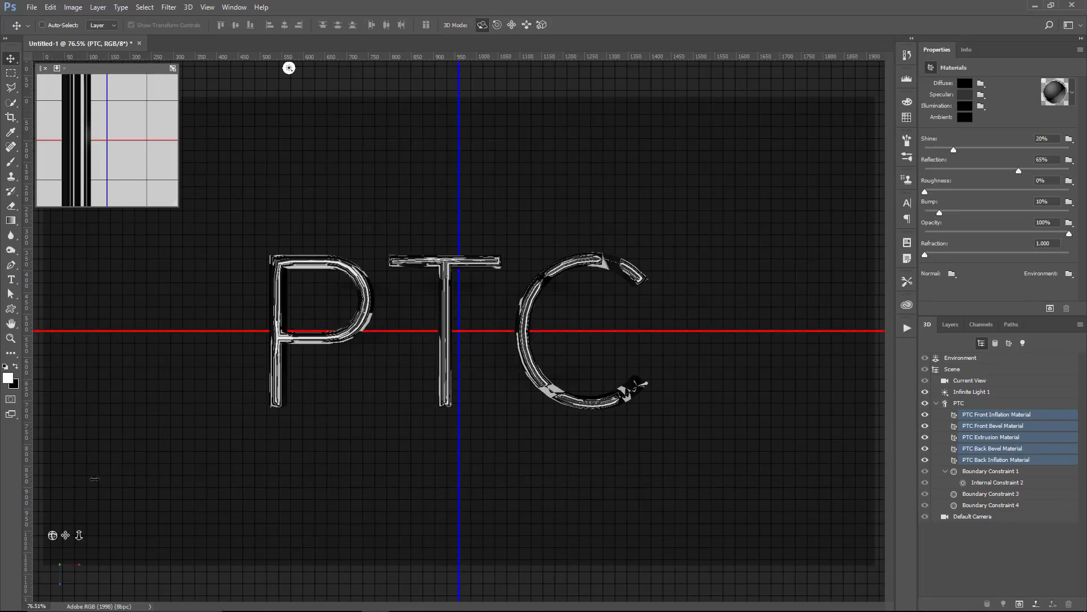
{"action": "left_click_drag", "start_coordinate": [52, 534], "coordinate": [100, 489]}
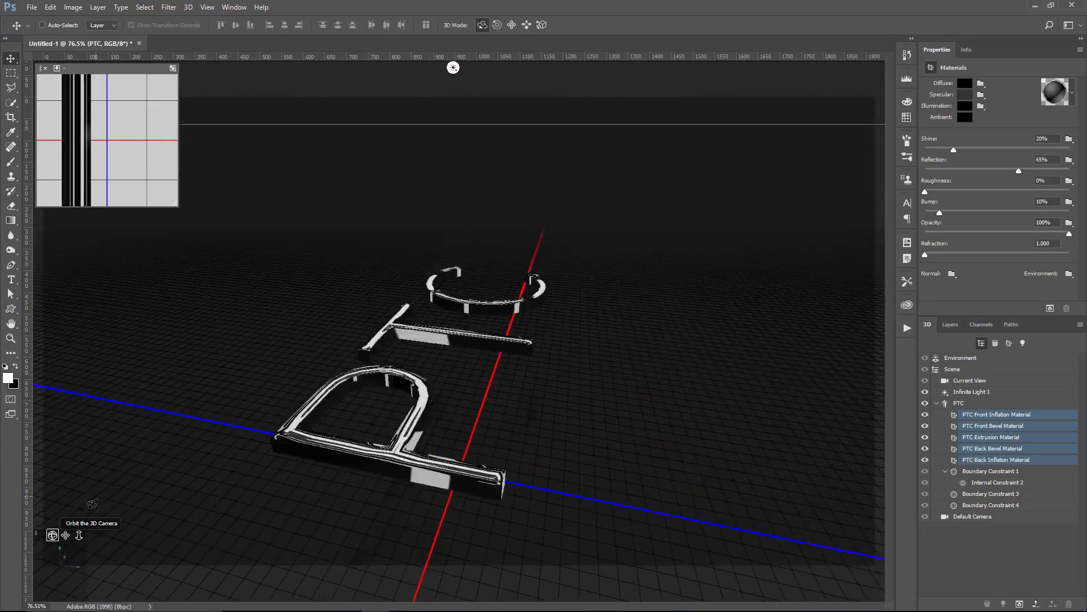
{"action": "left_click_drag", "start_coordinate": [100, 489], "coordinate": [48, 516]}
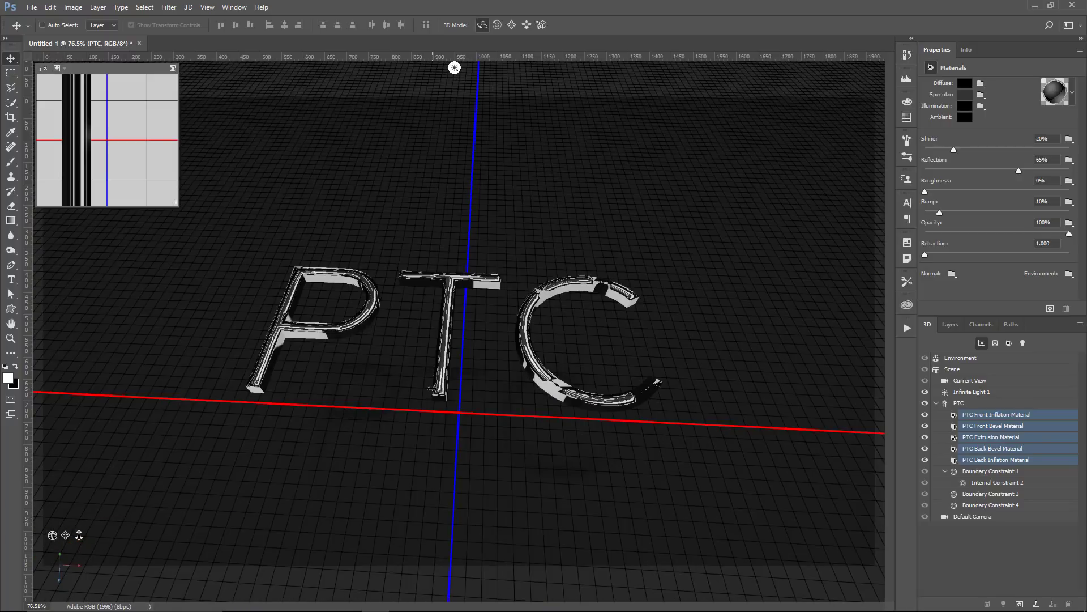
{"action": "left_click", "coordinate": [972, 386]}
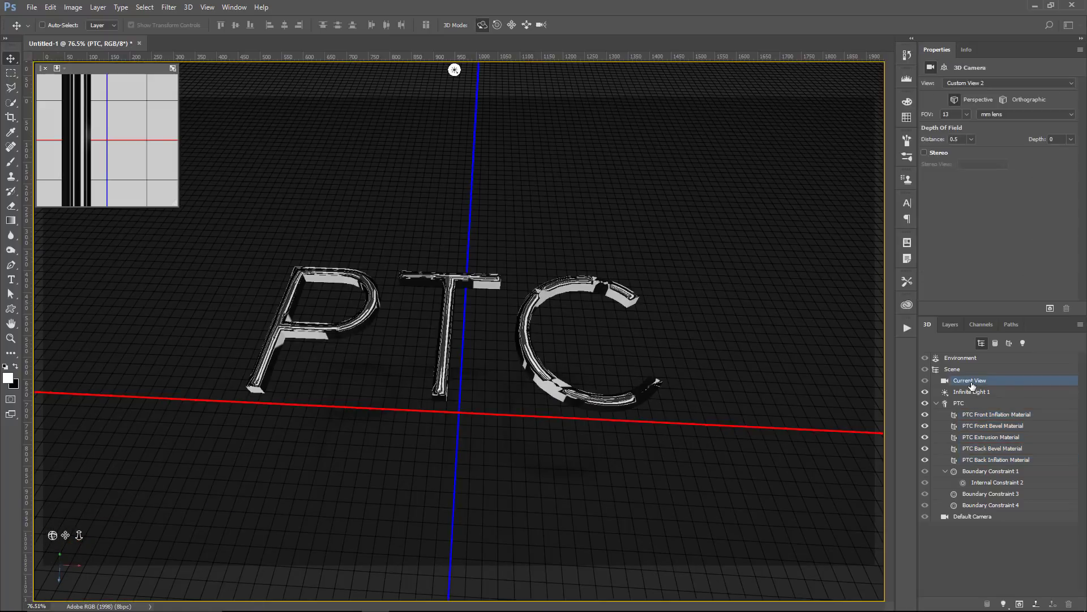
{"action": "left_click", "coordinate": [961, 82]}
{"action": "left_click", "coordinate": [968, 112]}
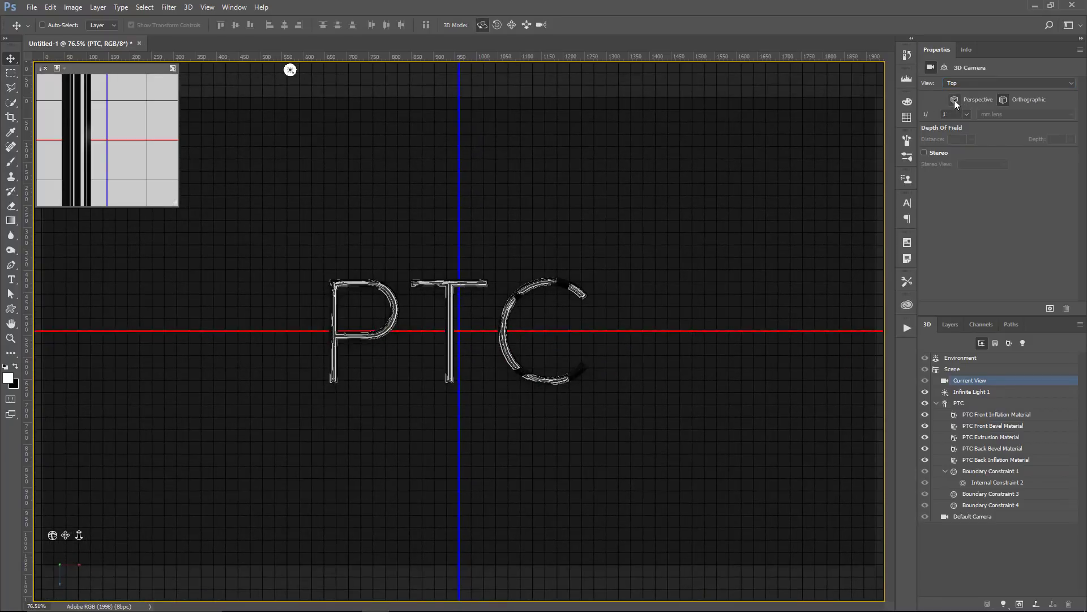
{"action": "left_click", "coordinate": [955, 101]}
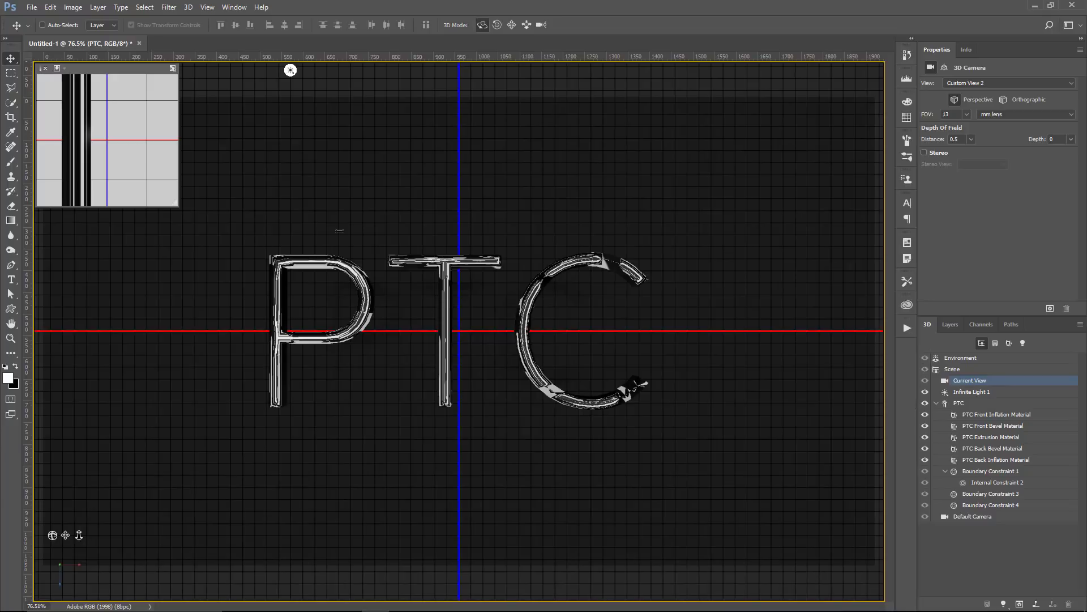
Step: Show the Timeline panel and create a video timeline
{"action": "left_click", "coordinate": [235, 8]}
{"action": "left_click", "coordinate": [280, 374]}
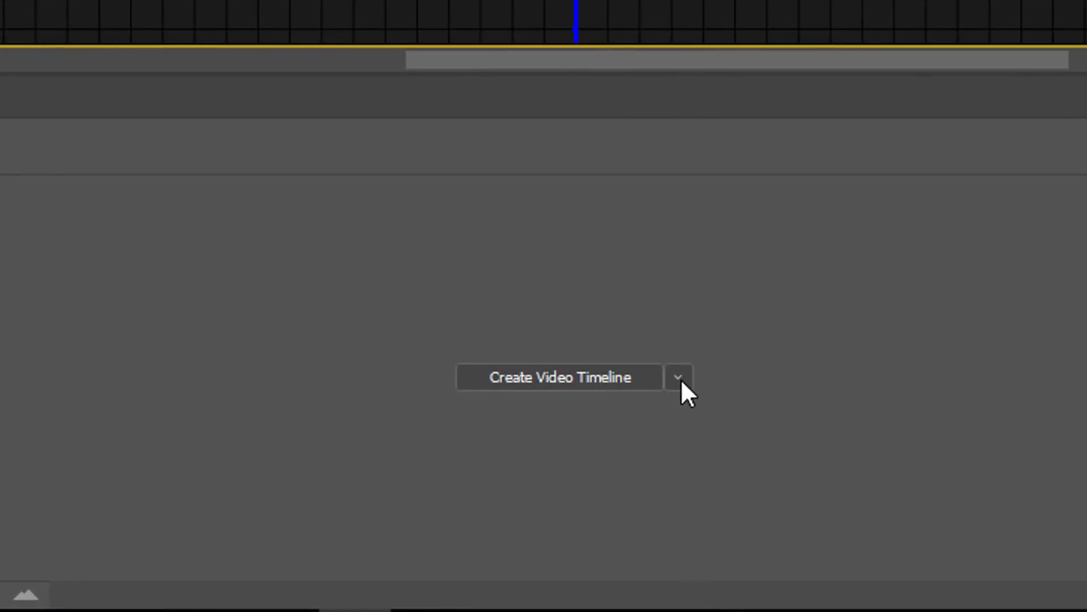
{"action": "left_click", "coordinate": [680, 377]}
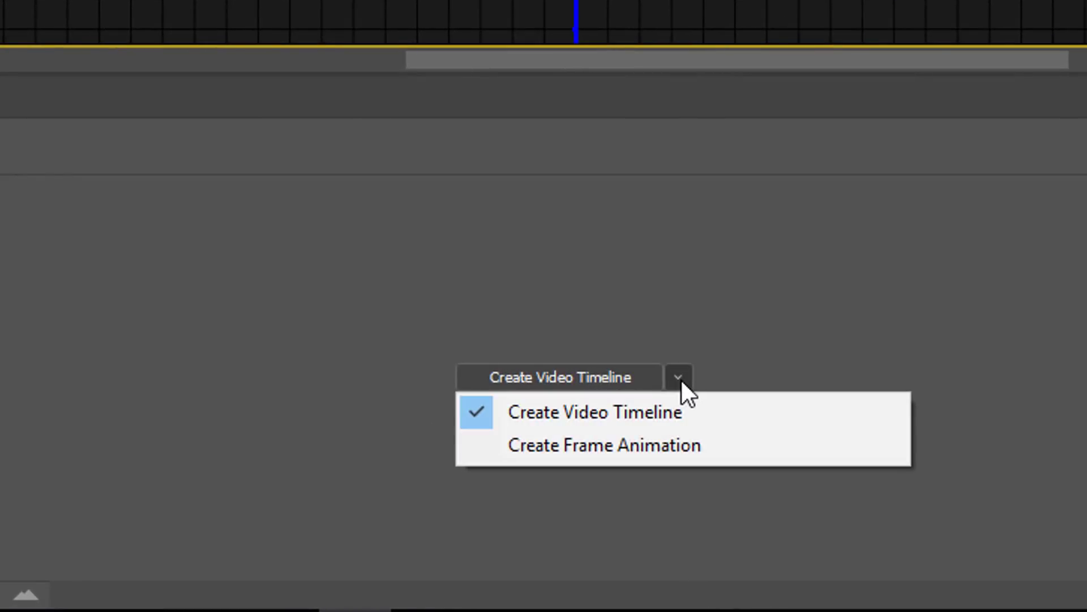
{"action": "left_click", "coordinate": [632, 416]}
{"action": "left_click", "coordinate": [553, 430]}
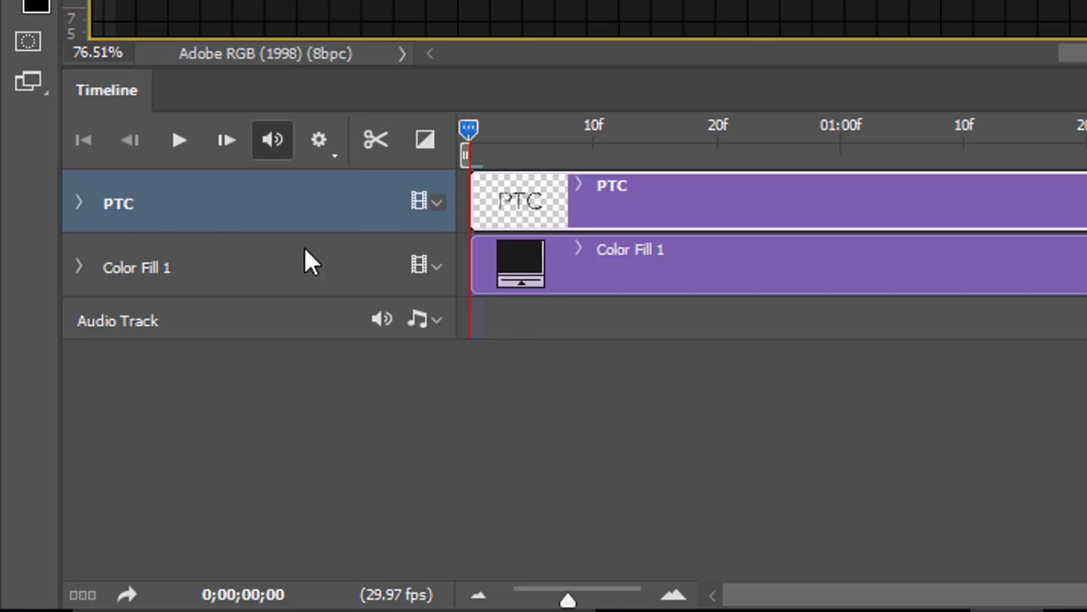
Step: Expand PTC's 3D Meshes and set a starting keyframe on the PTC mesh
{"action": "left_click", "coordinate": [78, 205]}
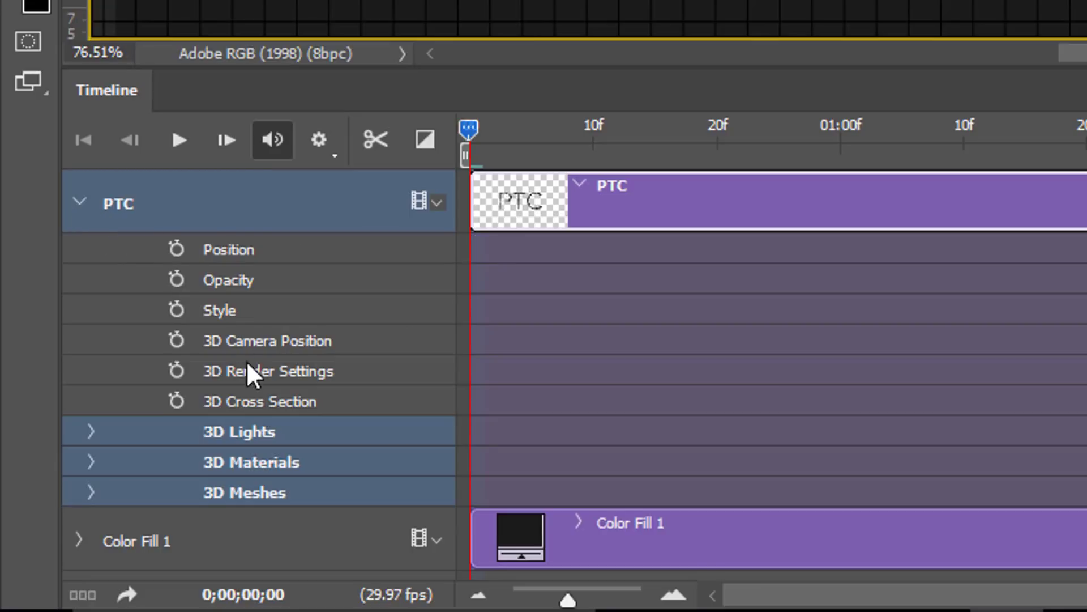
{"action": "left_click", "coordinate": [90, 492]}
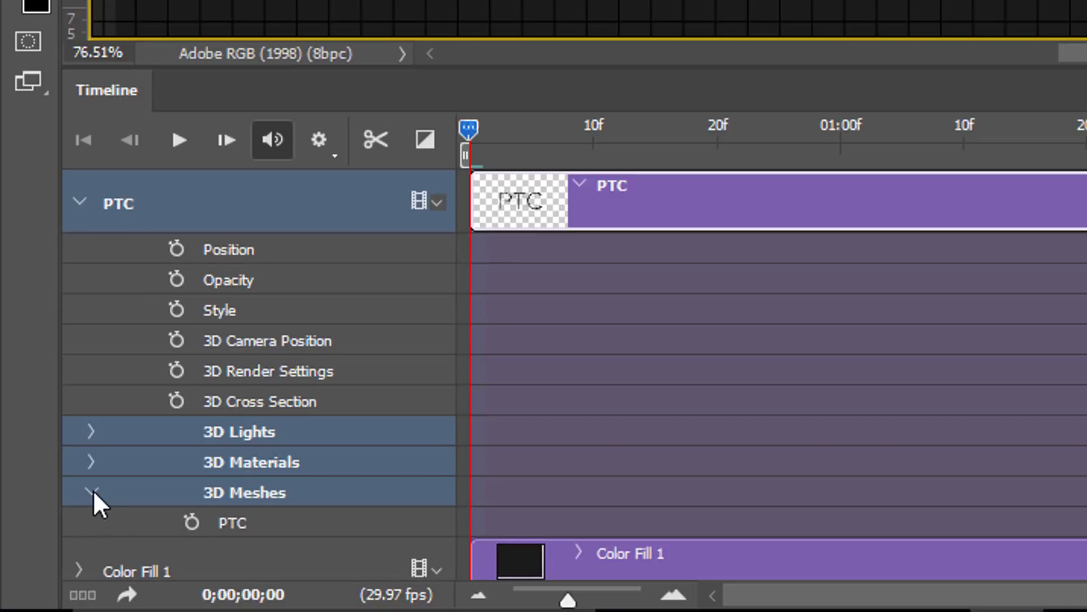
{"action": "left_click", "coordinate": [191, 520]}
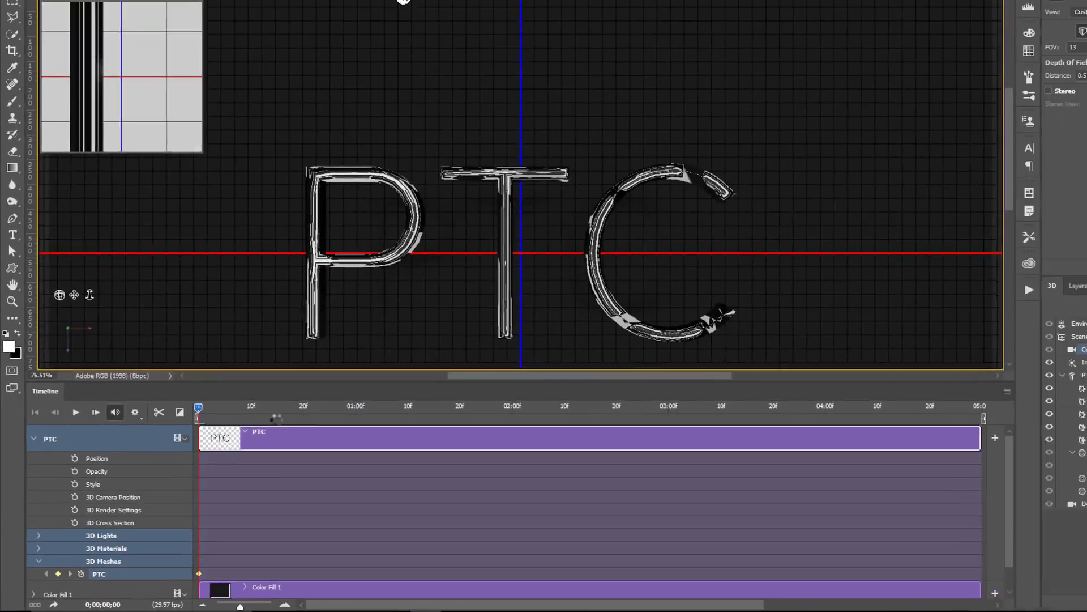
Step: At the last frame, set the PTC mesh Z rotation to -1°
{"action": "mouse_move", "coordinate": [485, 105]}
{"action": "left_mouse_down"}
{"action": "mouse_move", "coordinate": [690, 443]}
{"action": "mouse_move", "coordinate": [868, 440]}
{"action": "left_mouse_up"}
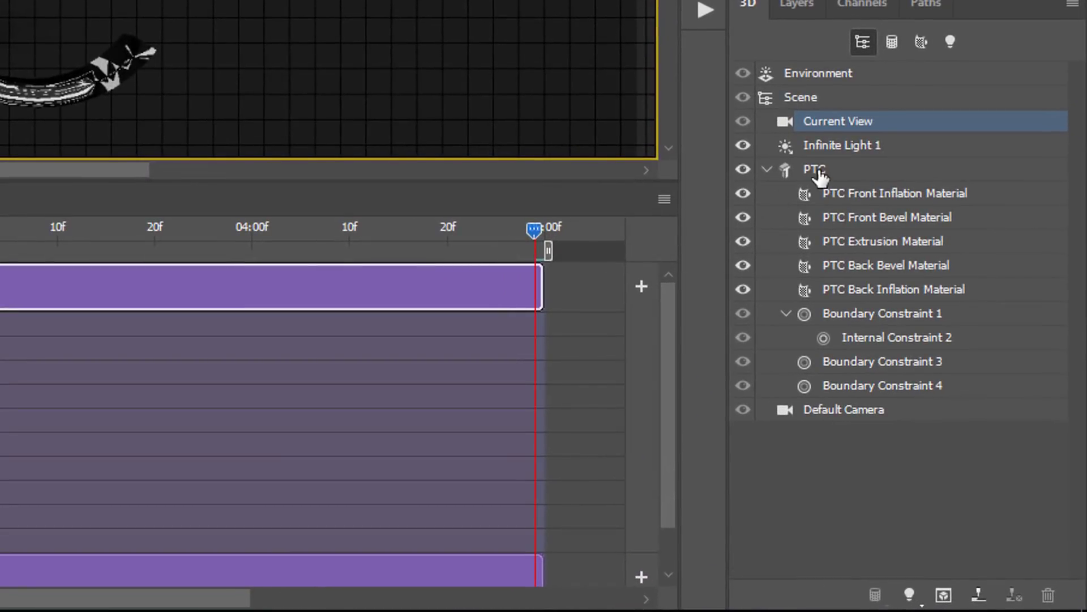
{"action": "left_click", "coordinate": [926, 352]}
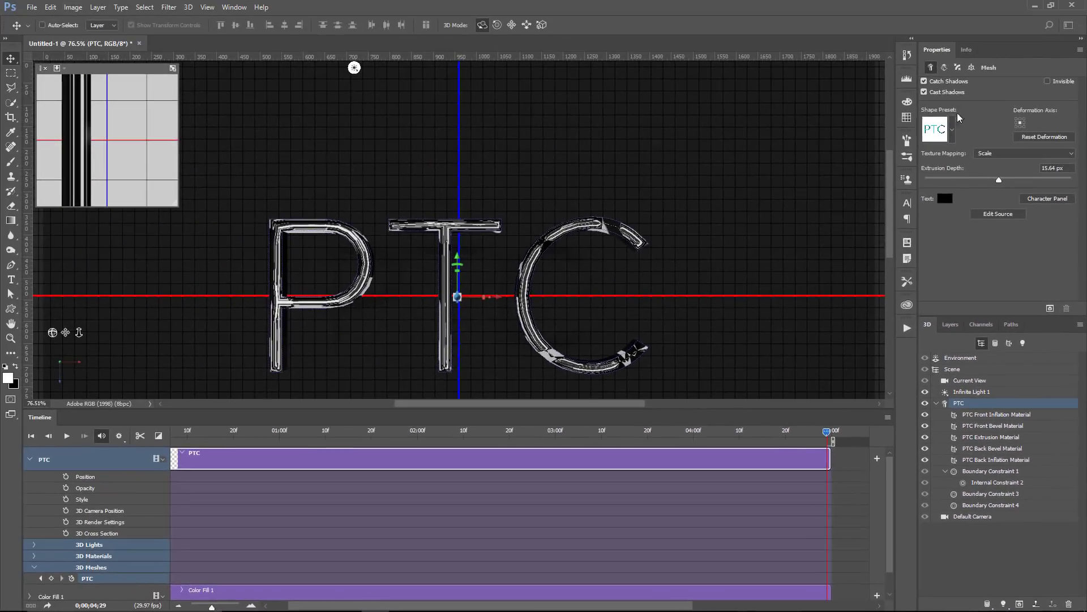
{"action": "left_click", "coordinate": [972, 68]}
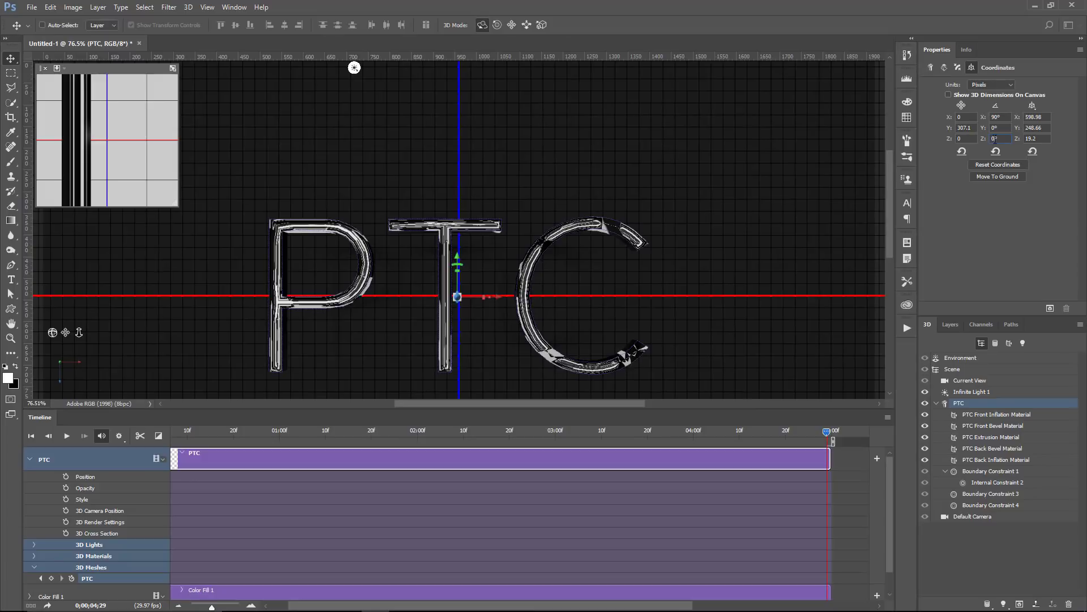
{"action": "type", "text": "360"}
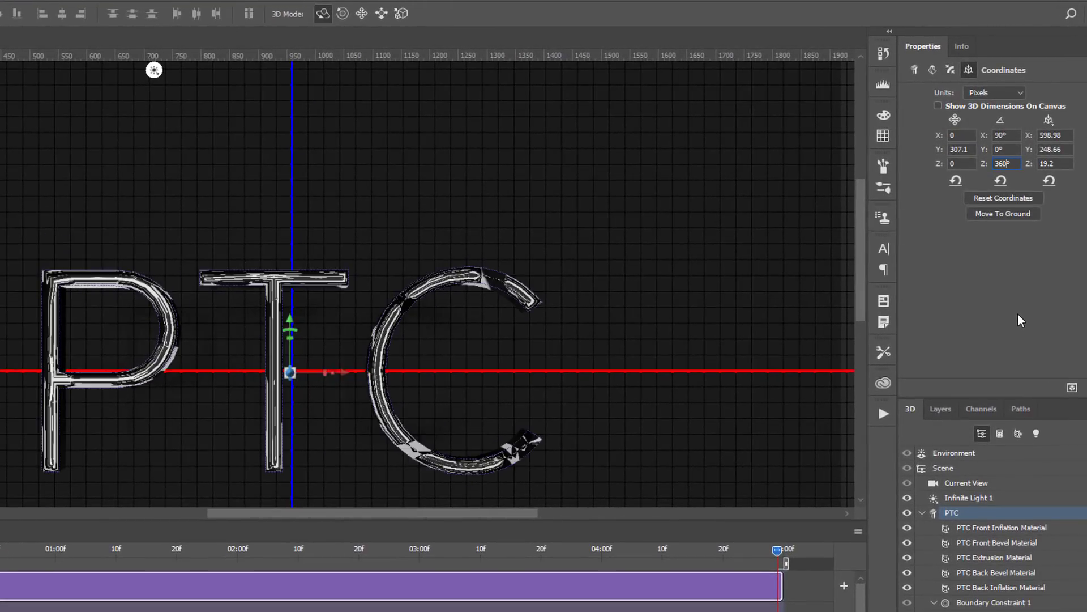
{"action": "key", "text": "Return"}
{"action": "left_click", "coordinate": [999, 163]}
{"action": "key", "text": "Down"}
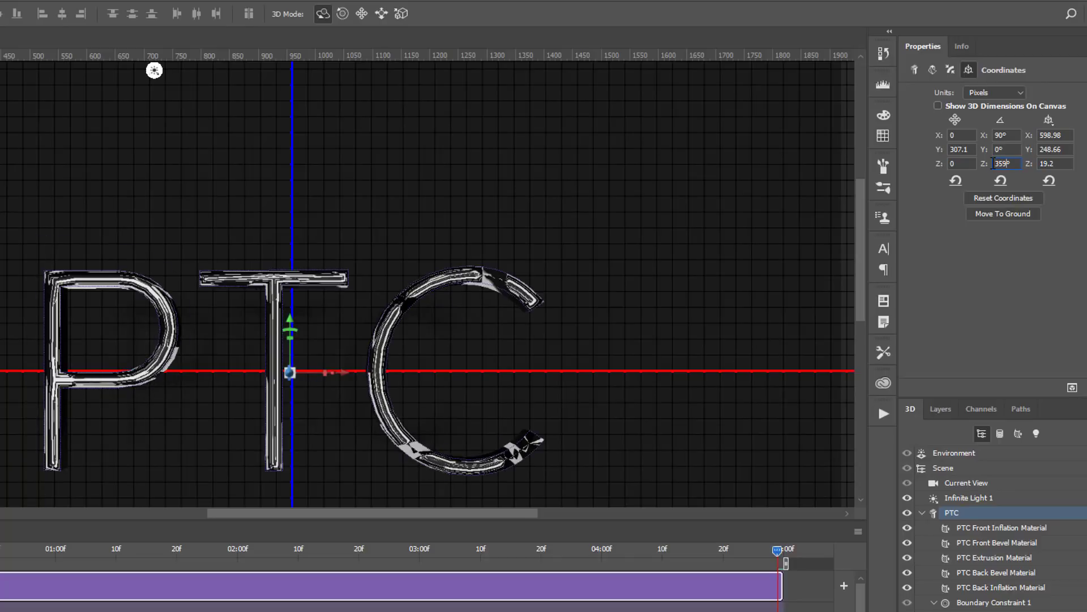
{"action": "key", "text": "Return"}
Step: At mid-timeline, set the Z rotation to 180° and play the spin
{"action": "mouse_move", "coordinate": [781, 559]}
{"action": "left_mouse_down"}
{"action": "mouse_move", "coordinate": [218, 581]}
{"action": "mouse_move", "coordinate": [328, 581]}
{"action": "left_mouse_up"}
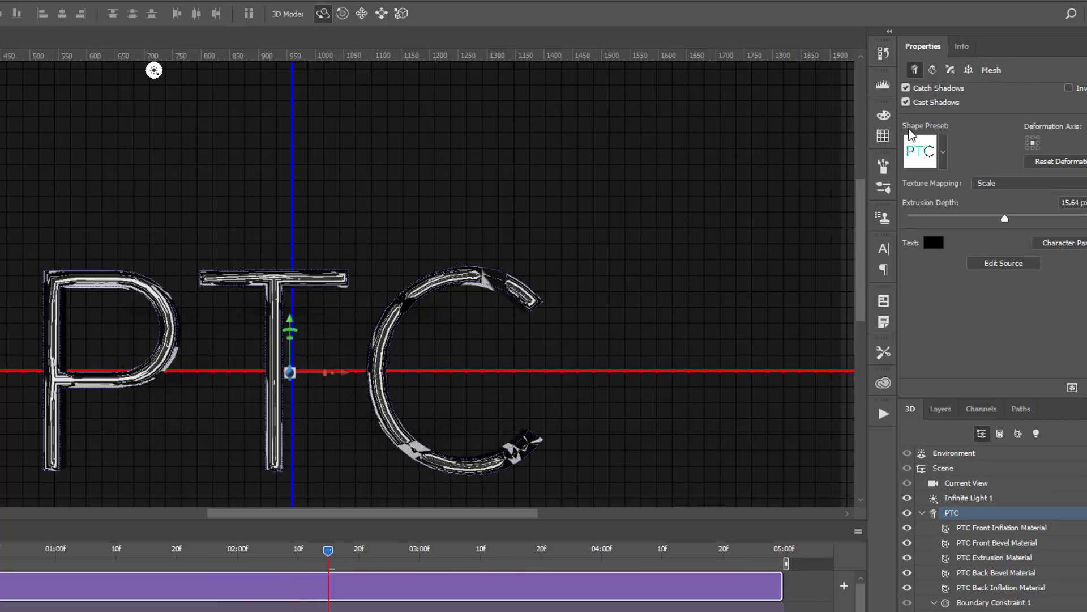
{"action": "left_click", "coordinate": [971, 70]}
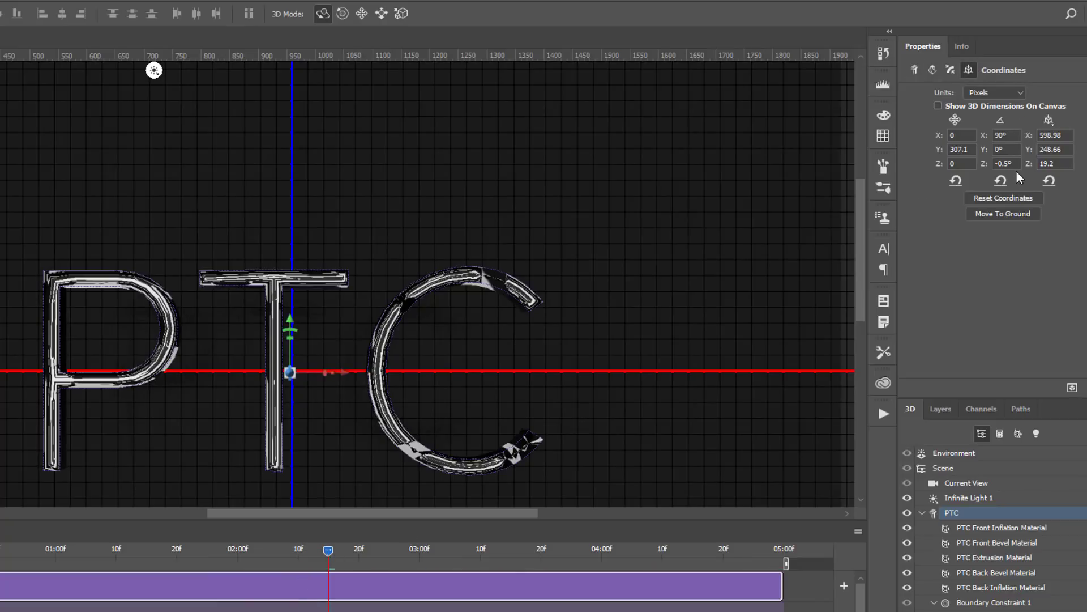
{"action": "left_click_drag", "start_coordinate": [1009, 162], "coordinate": [988, 161]}
{"action": "type", "text": "180"}
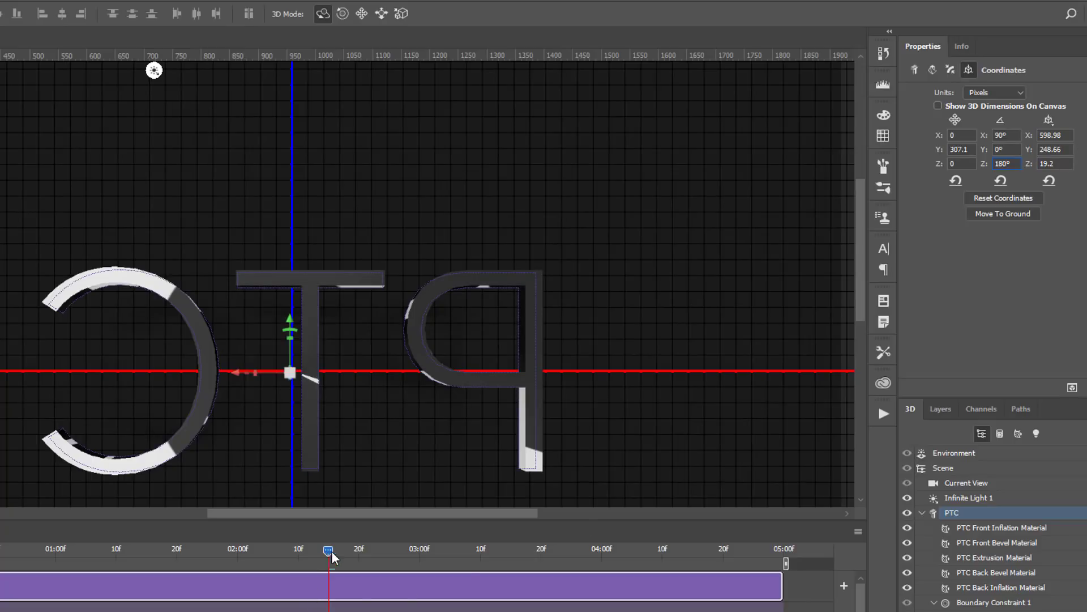
{"action": "left_click_drag", "start_coordinate": [333, 557], "coordinate": [693, 529]}
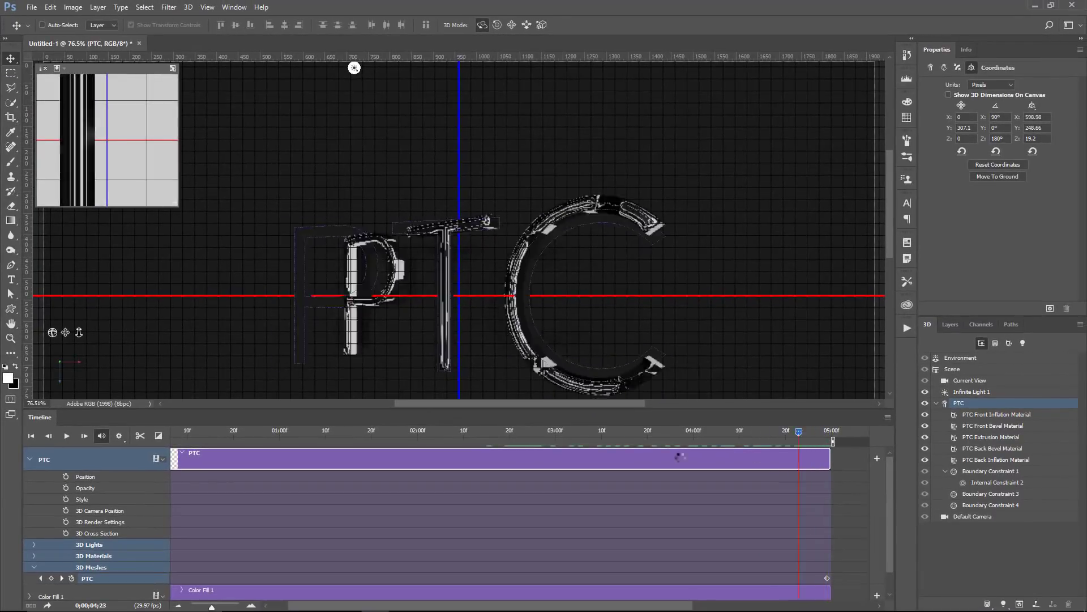
{"action": "left_click_drag", "start_coordinate": [694, 529], "coordinate": [509, 460]}
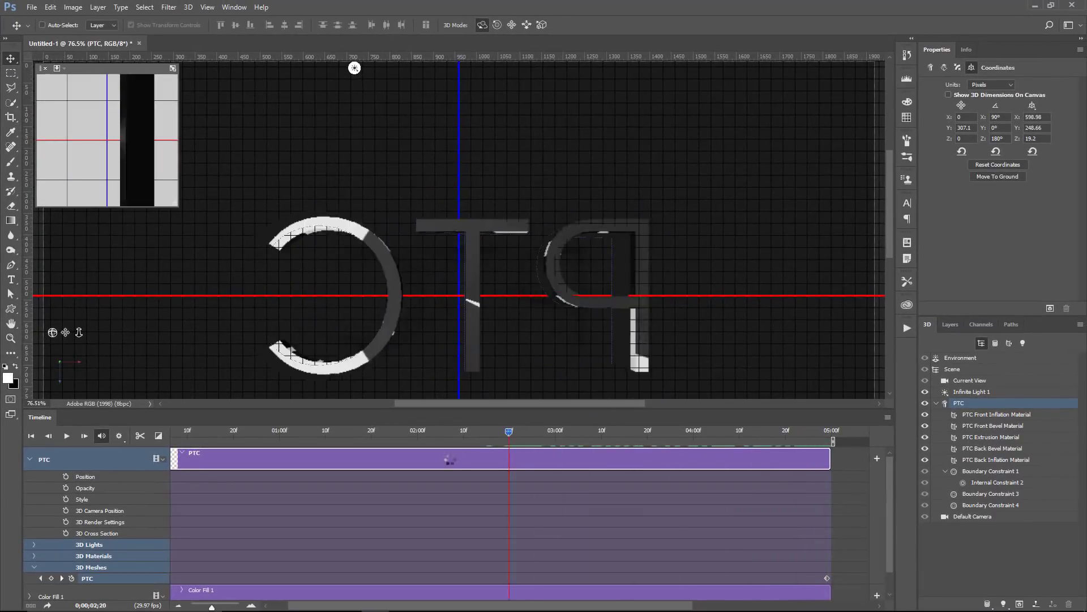
{"action": "left_click_drag", "start_coordinate": [428, 460], "coordinate": [180, 460]}
{"action": "left_click", "coordinate": [66, 436]}
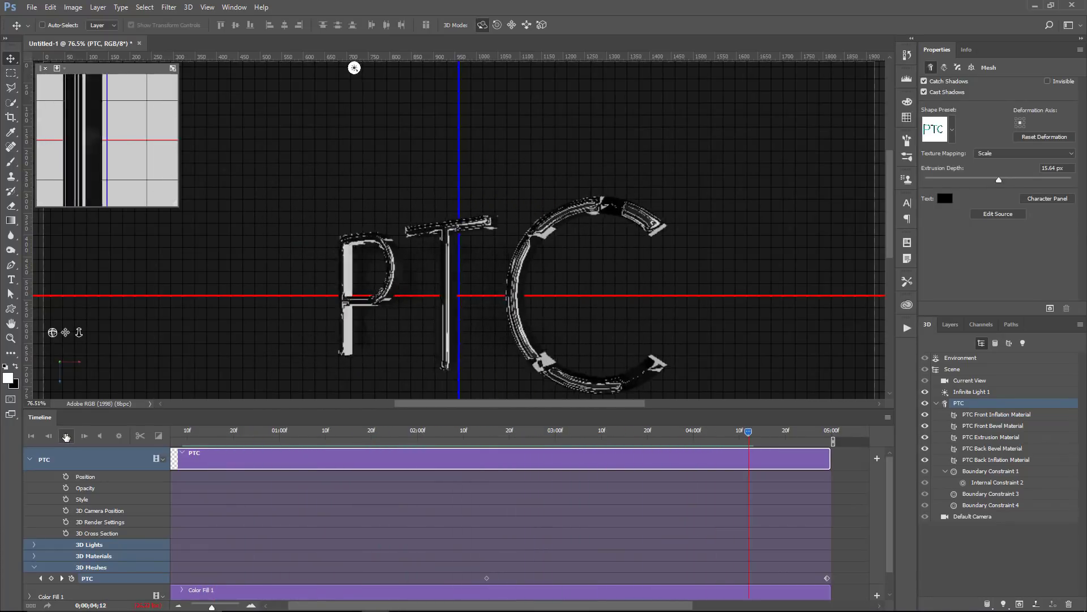
Step: Stop playback, give the Cap 25% bevel, 52° angle, rounded contour, 16% inflation, and replay
{"action": "left_click", "coordinate": [67, 436]}
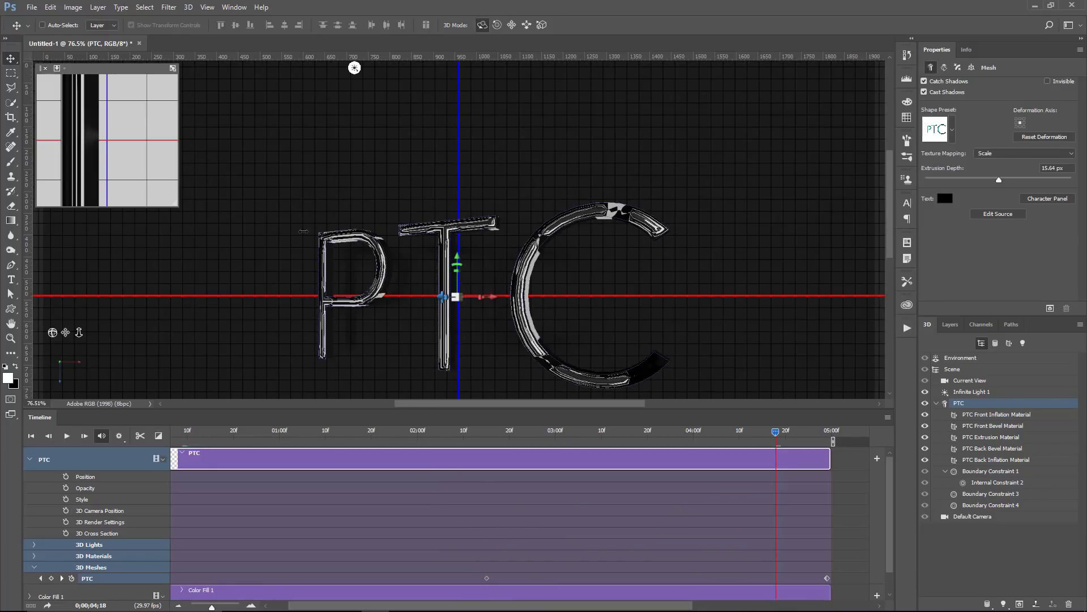
{"action": "left_click_drag", "start_coordinate": [889, 207], "coordinate": [891, 227]}
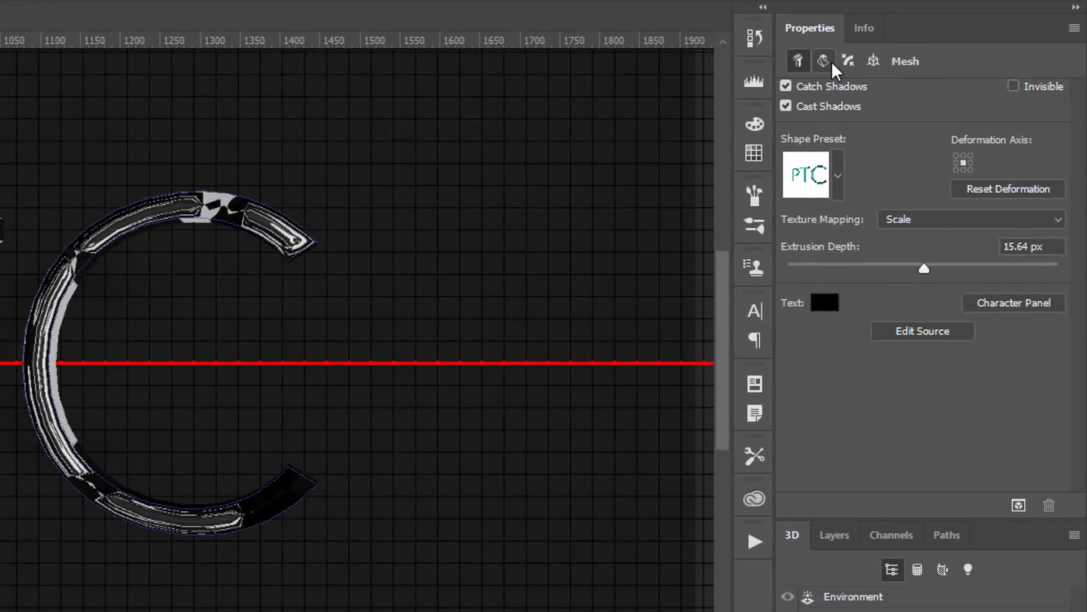
{"action": "left_click", "coordinate": [848, 61]}
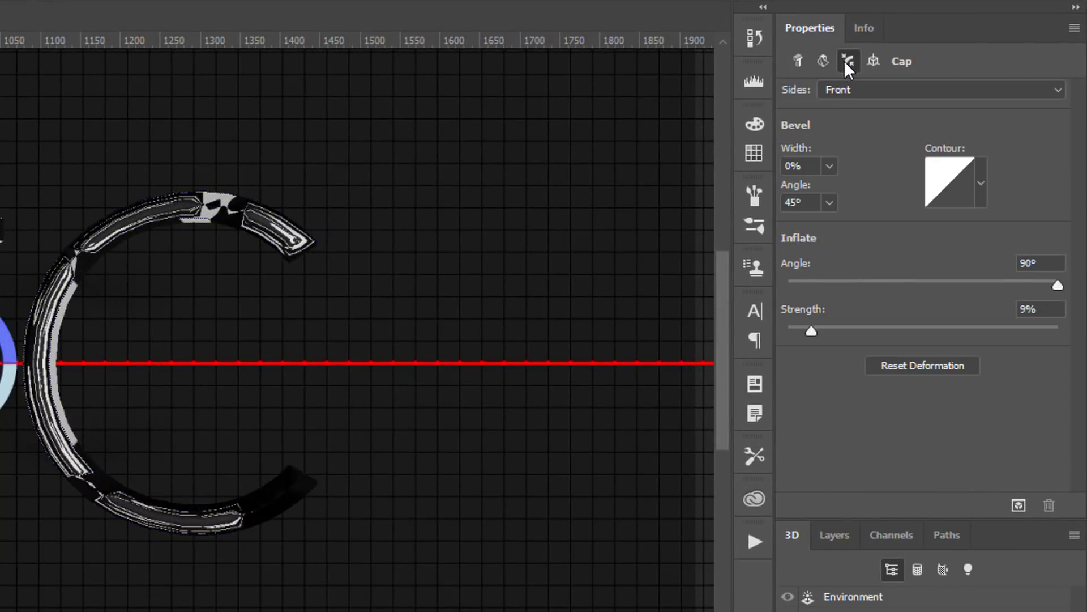
{"action": "left_click_drag", "start_coordinate": [797, 150], "coordinate": [822, 147]}
{"action": "left_click_drag", "start_coordinate": [798, 187], "coordinate": [803, 184]}
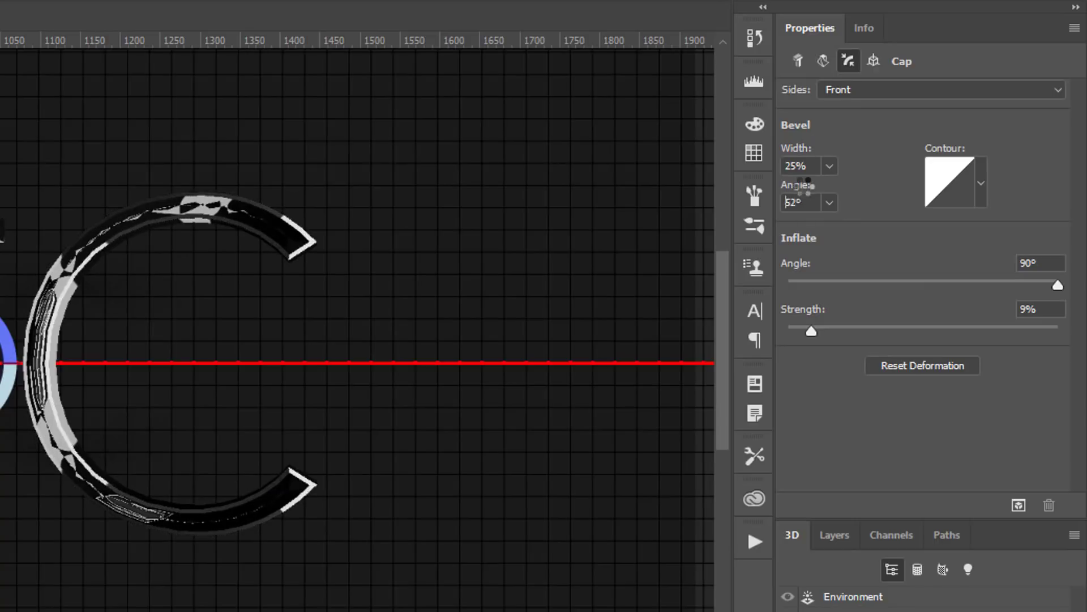
{"action": "left_click", "coordinate": [979, 184]}
{"action": "left_click", "coordinate": [849, 277]}
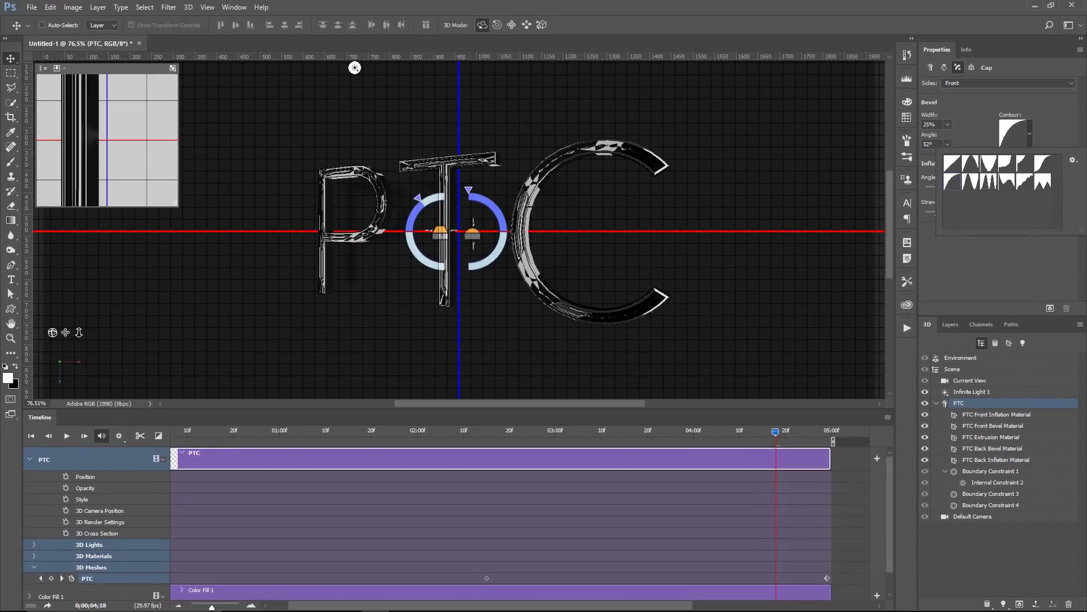
{"action": "left_click", "coordinate": [468, 191]}
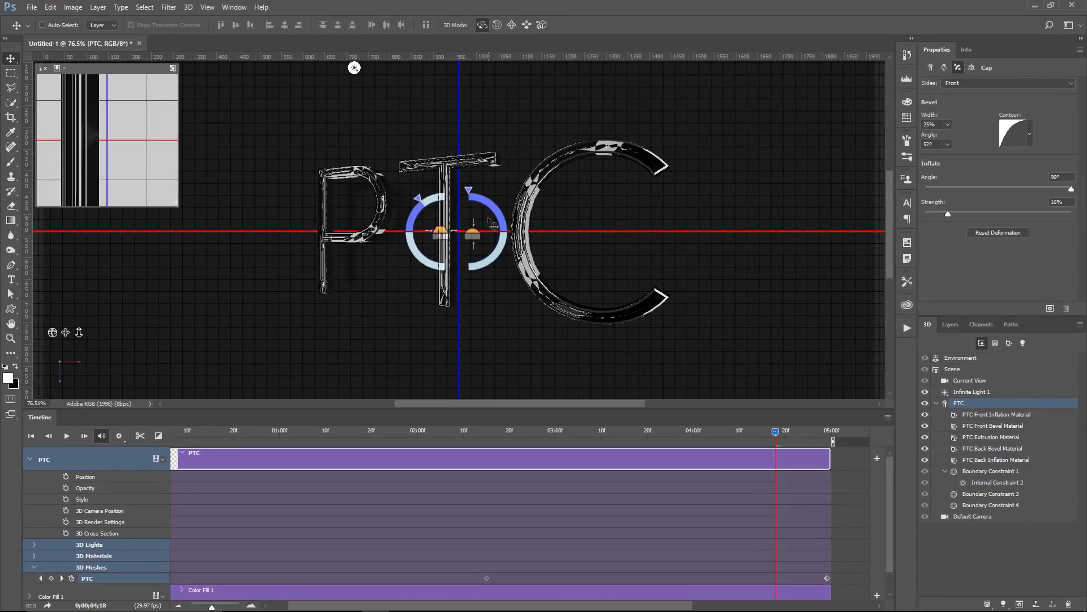
{"action": "left_click_drag", "start_coordinate": [468, 191], "coordinate": [511, 212]}
{"action": "left_click", "coordinate": [68, 436]}
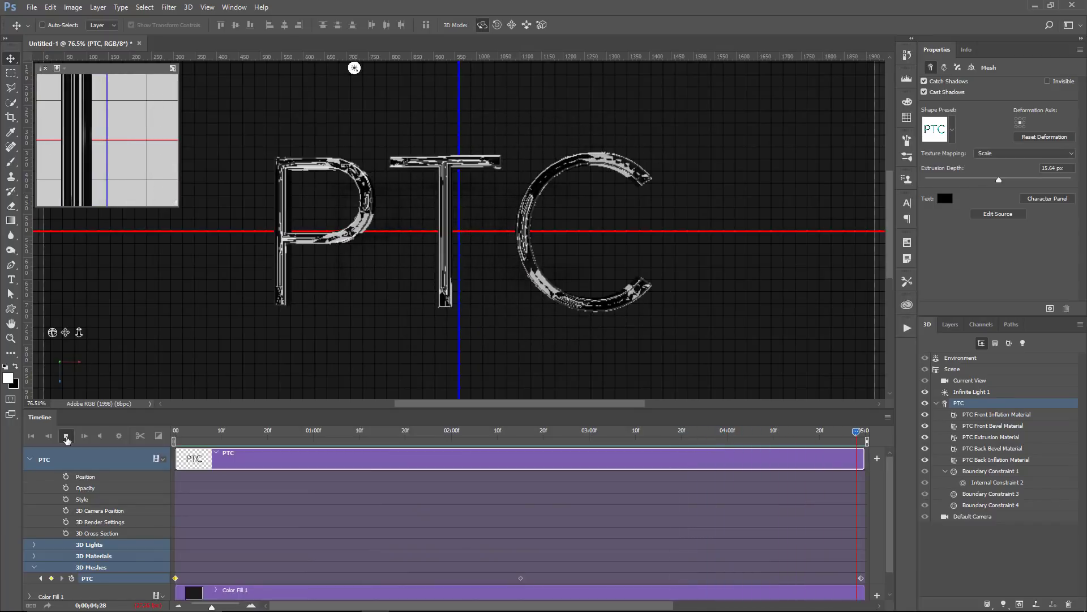
Step: Stop playback and zoom out to 50% to show the whole canvas
{"action": "left_click", "coordinate": [66, 439]}
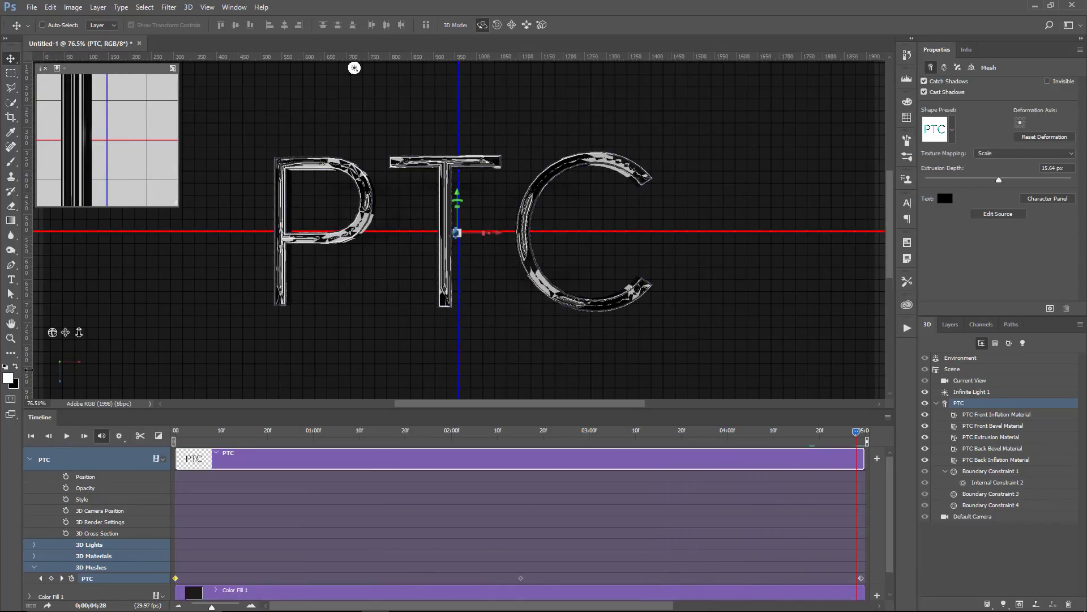
{"action": "left_click", "coordinate": [11, 337]}
{"action": "left_click", "coordinate": [313, 317], "text": "alt"}
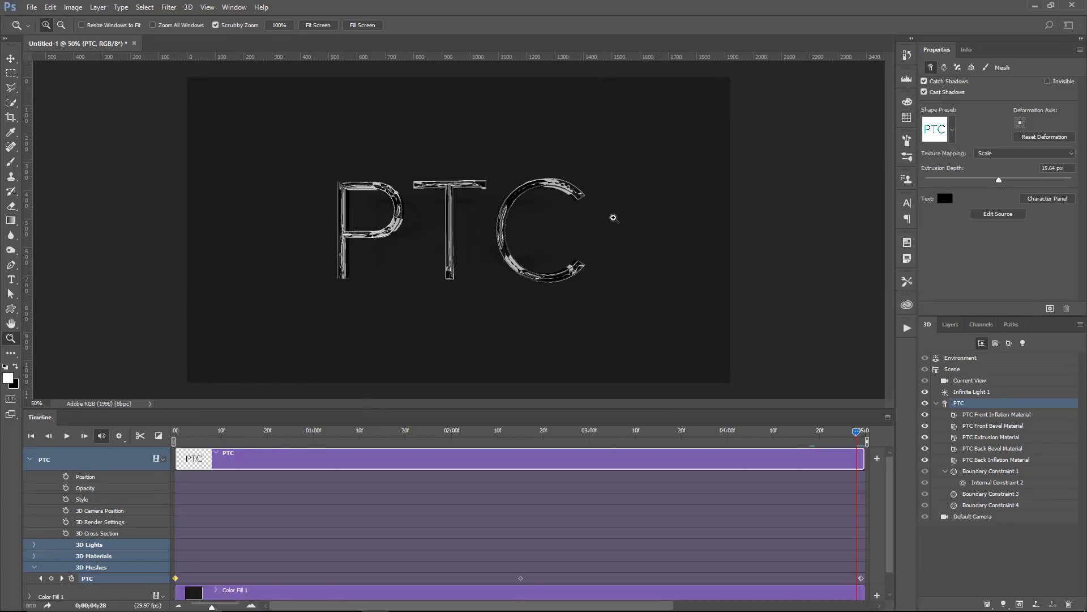
Step: Add a Pattern Overlay style to the Color Fill 1 background layer
{"action": "left_click", "coordinate": [950, 325]}
{"action": "left_click", "coordinate": [1011, 437]}
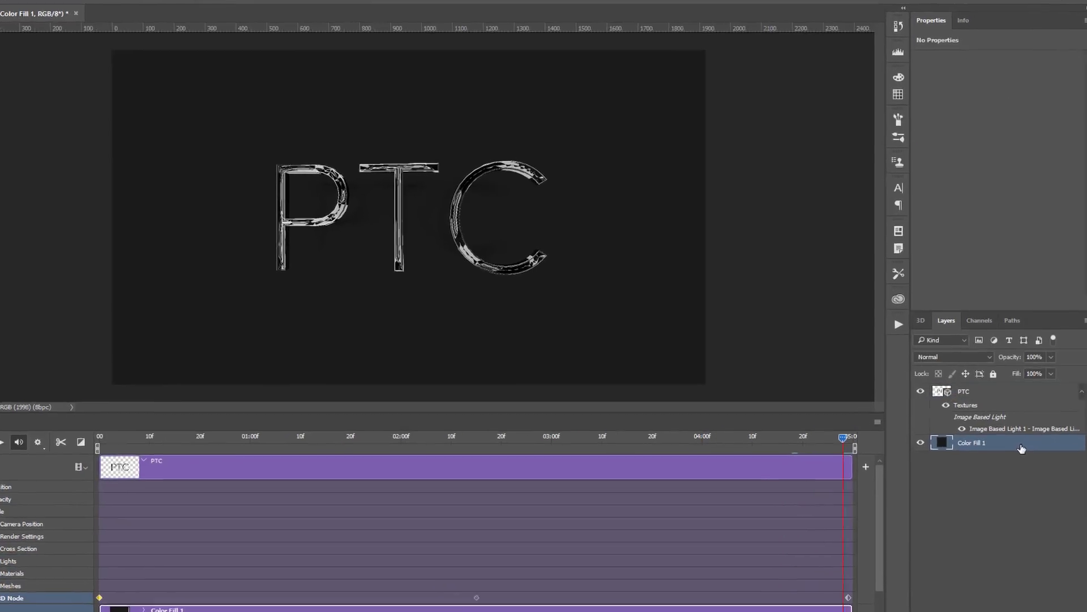
{"action": "double_click", "coordinate": [1021, 445]}
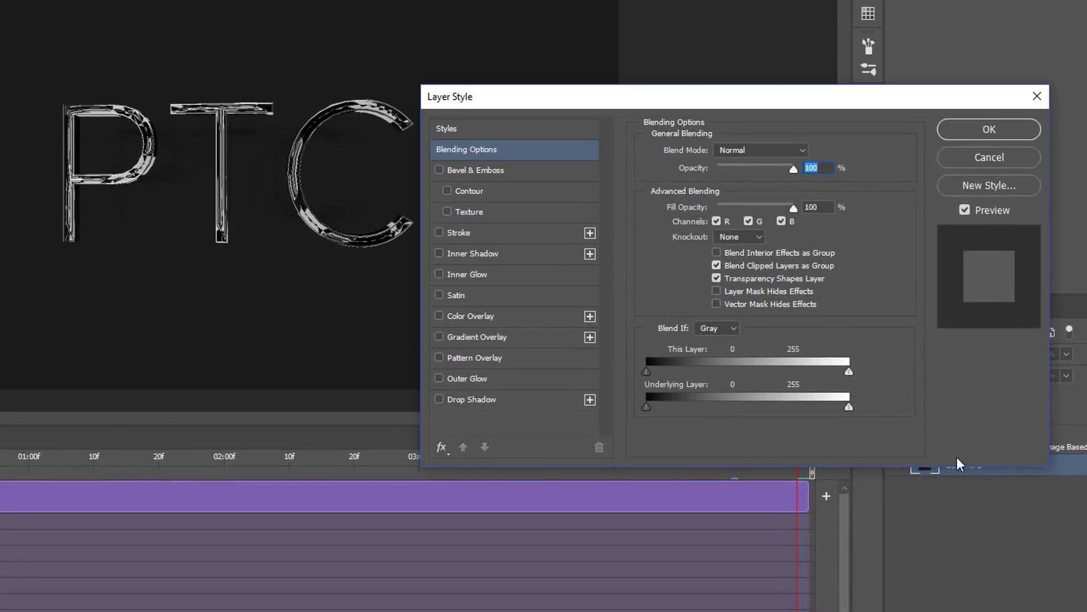
{"action": "left_click", "coordinate": [499, 356]}
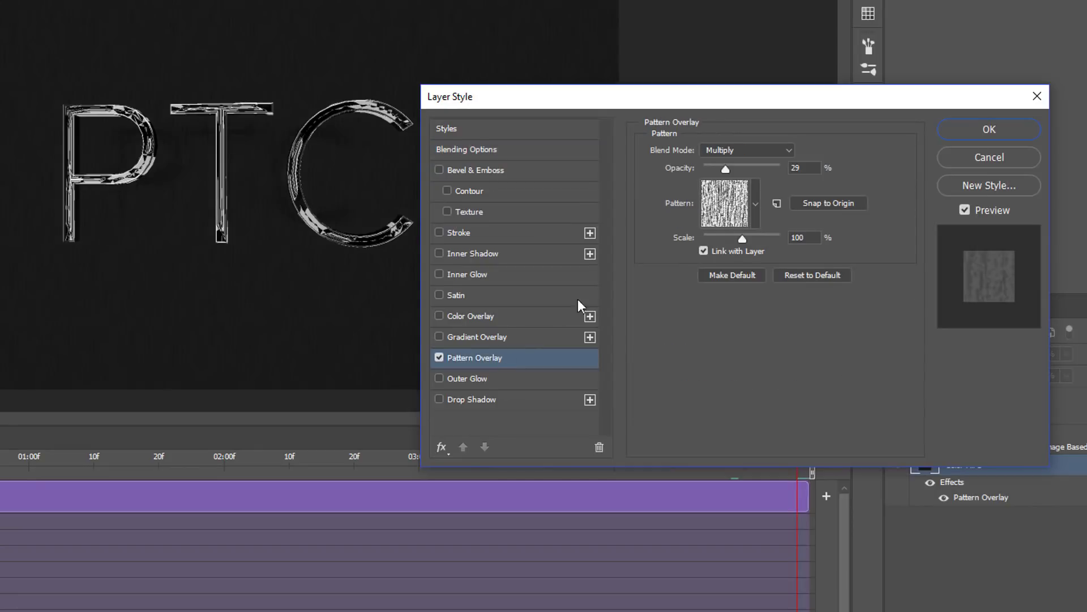
{"action": "left_click", "coordinate": [755, 206]}
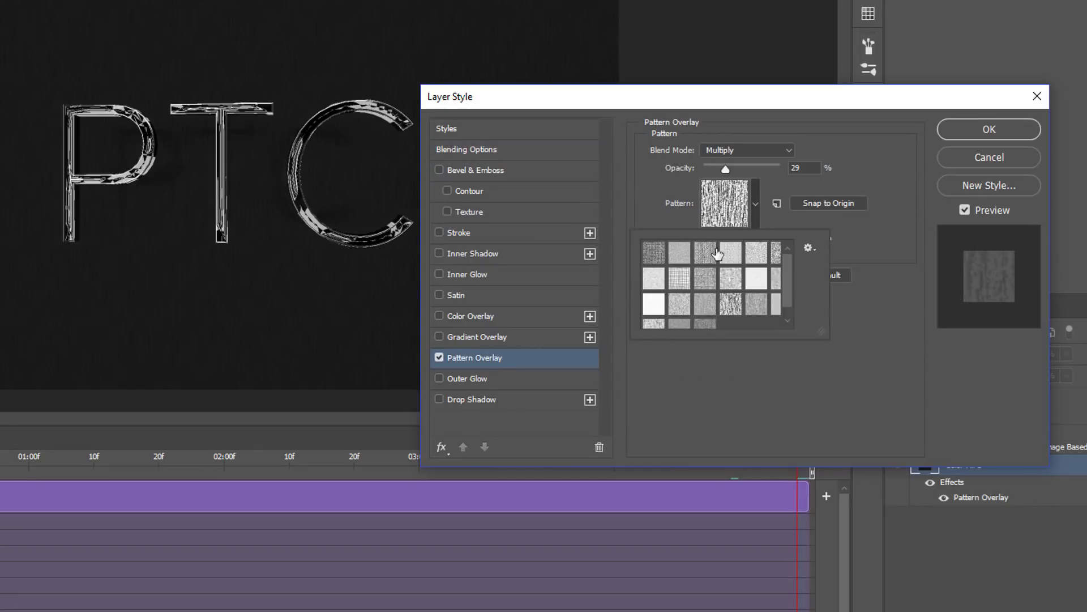
{"action": "left_click", "coordinate": [753, 308]}
{"action": "left_click", "coordinate": [707, 307]}
{"action": "double_click", "coordinate": [748, 317]}
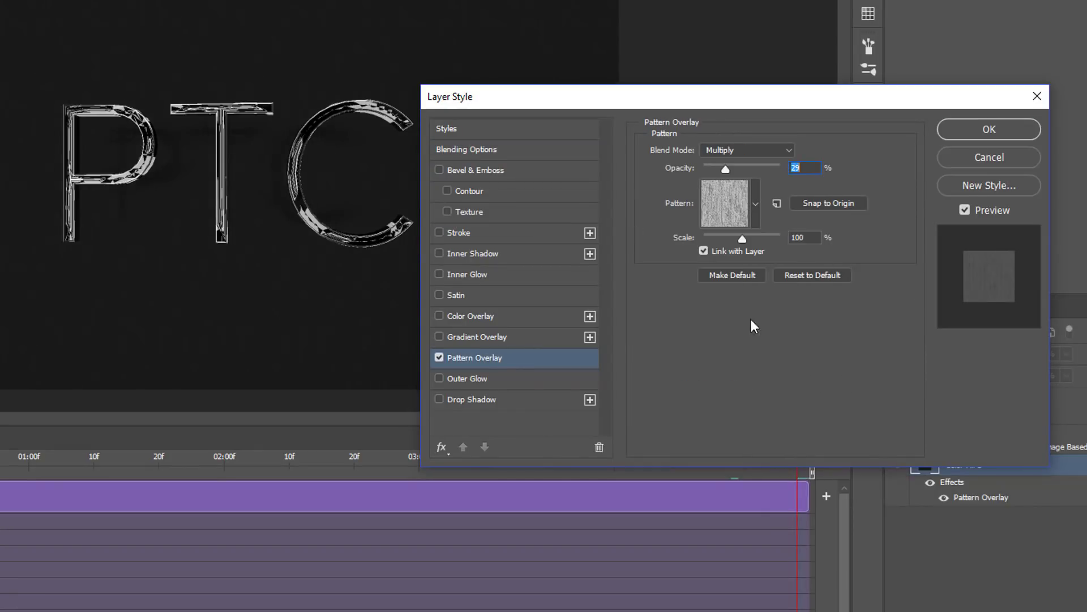
Step: Keep the overlay's Multiply blend and set its opacity to 97%
{"action": "left_click", "coordinate": [720, 152]}
{"action": "left_click", "coordinate": [733, 206]}
{"action": "left_click_drag", "start_coordinate": [780, 168], "coordinate": [750, 183]}
{"action": "left_click", "coordinate": [755, 205]}
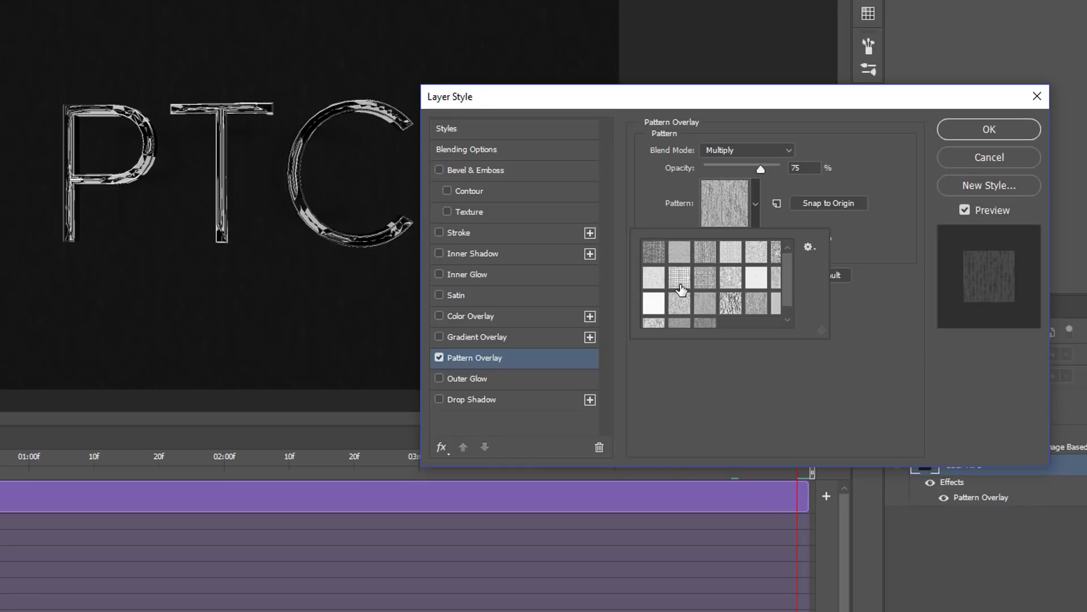
{"action": "left_click", "coordinate": [680, 277]}
{"action": "left_click", "coordinate": [756, 169]}
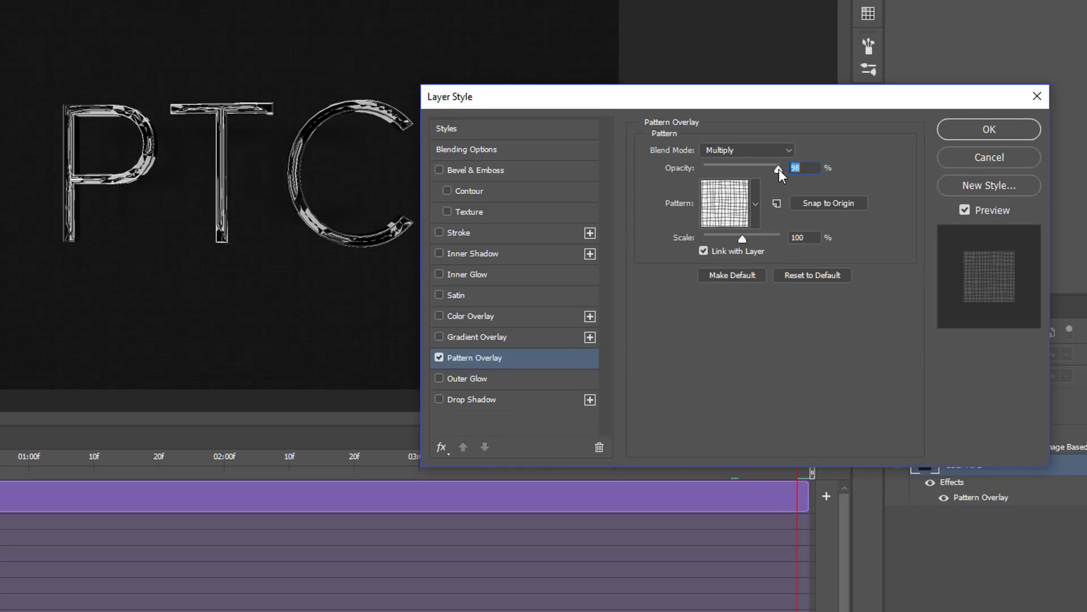
{"action": "left_click_drag", "start_coordinate": [779, 170], "coordinate": [765, 172]}
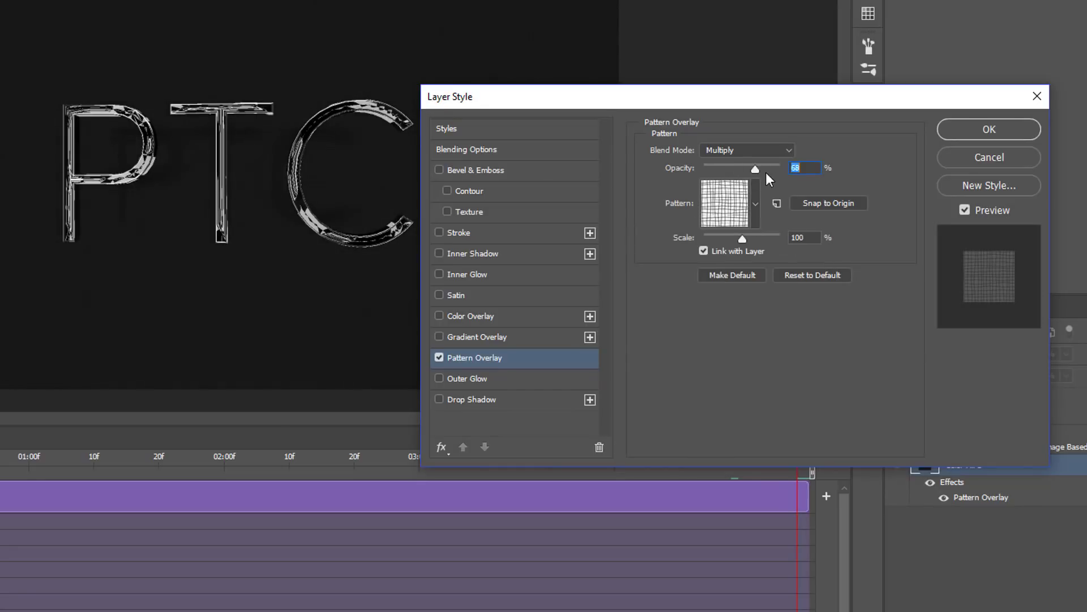
{"action": "left_click", "coordinate": [755, 204]}
{"action": "left_click", "coordinate": [756, 254]}
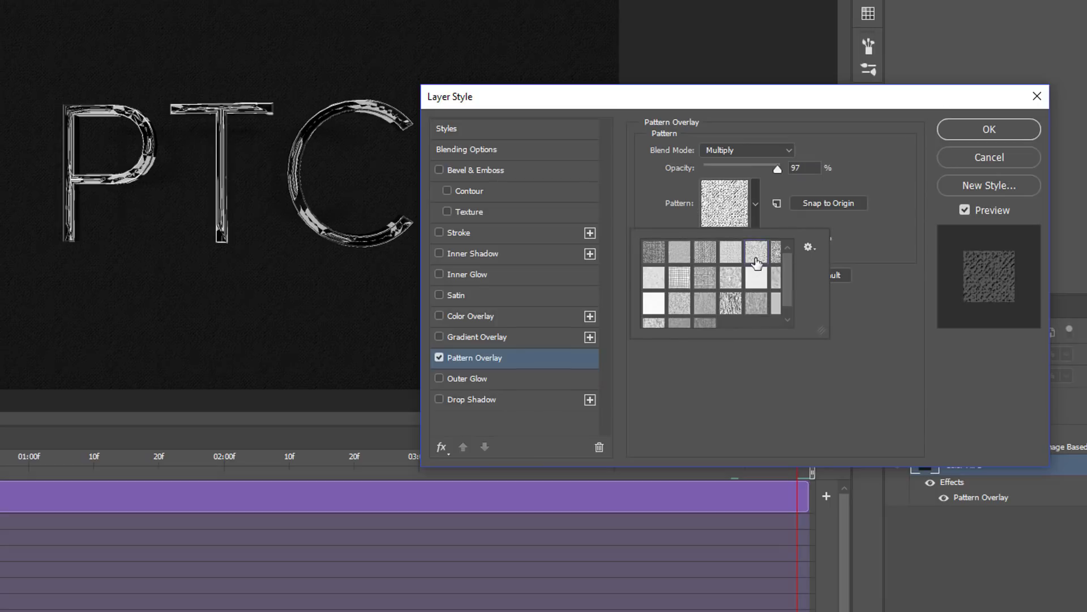
Step: Load the Artist Surfaces patterns, choose Extra Heavy Canvas, and apply the style
{"action": "left_click", "coordinate": [807, 247]}
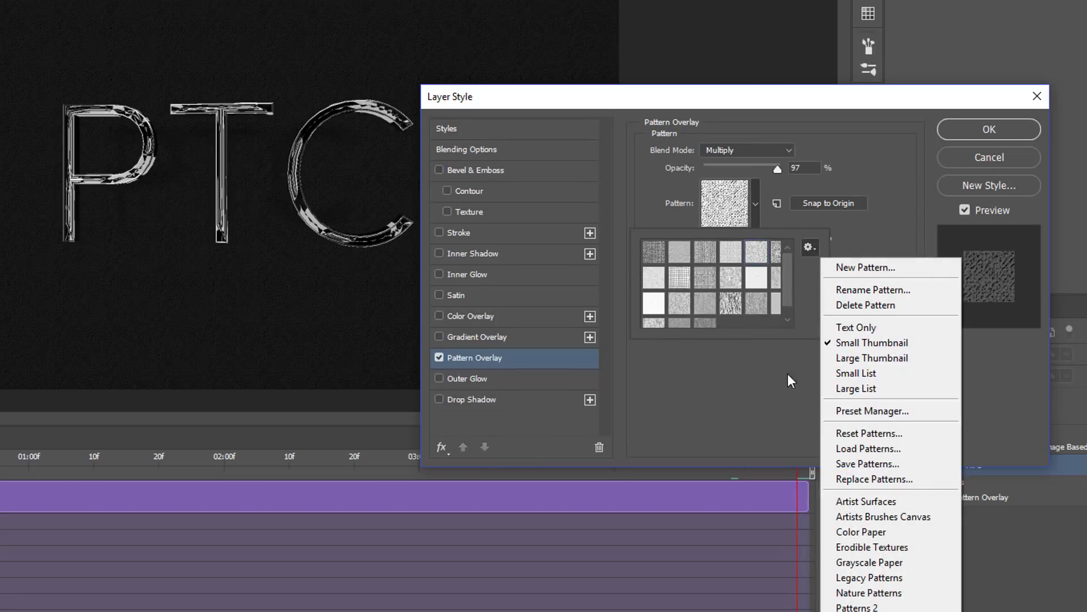
{"action": "left_click", "coordinate": [860, 503]}
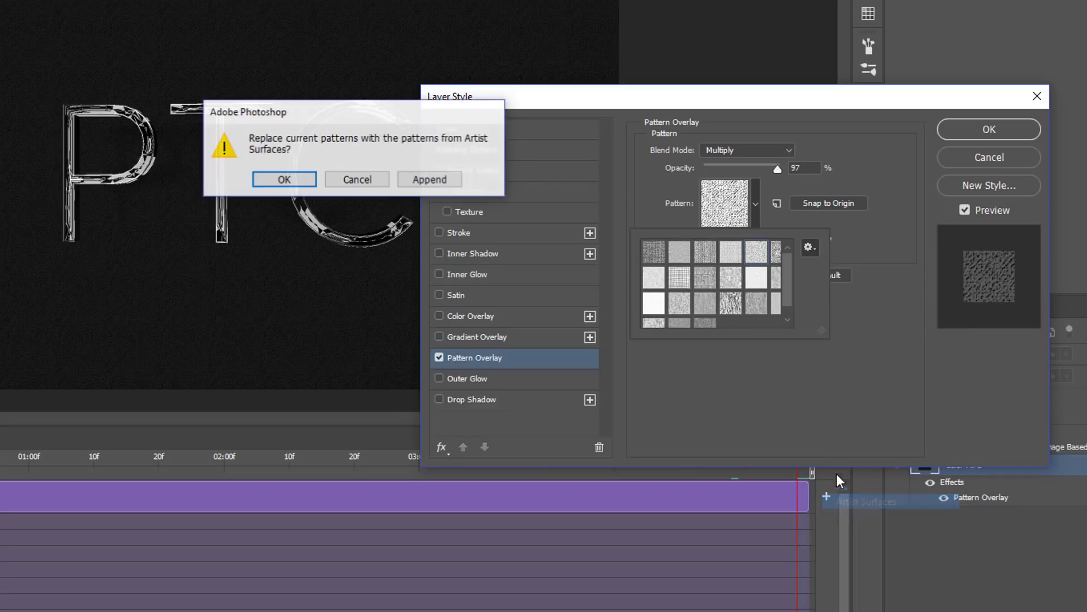
{"action": "left_click", "coordinate": [293, 181]}
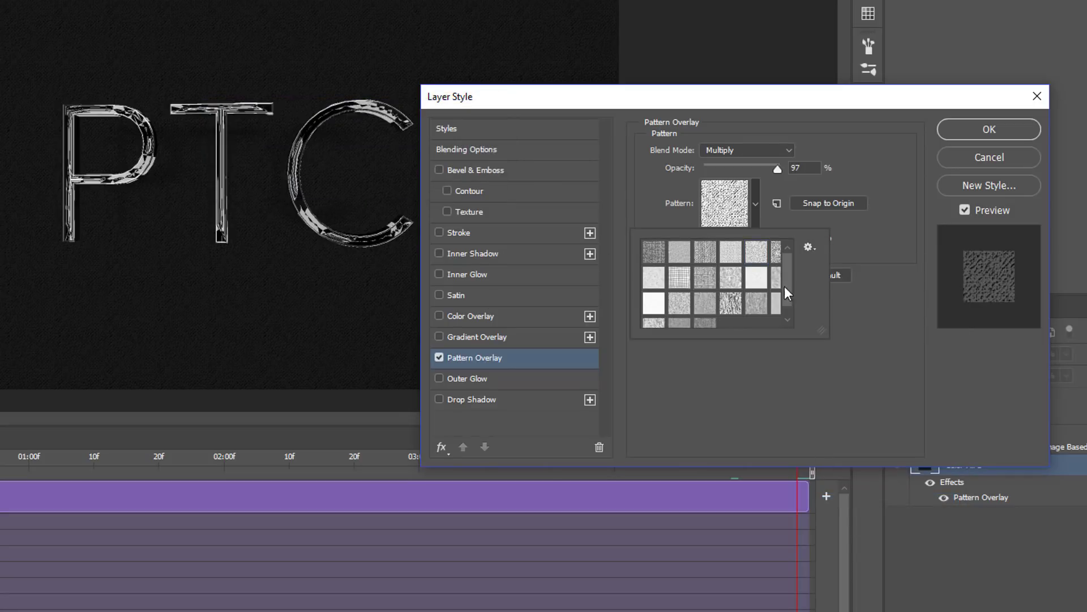
{"action": "left_click", "coordinate": [759, 257]}
{"action": "left_click", "coordinate": [966, 130]}
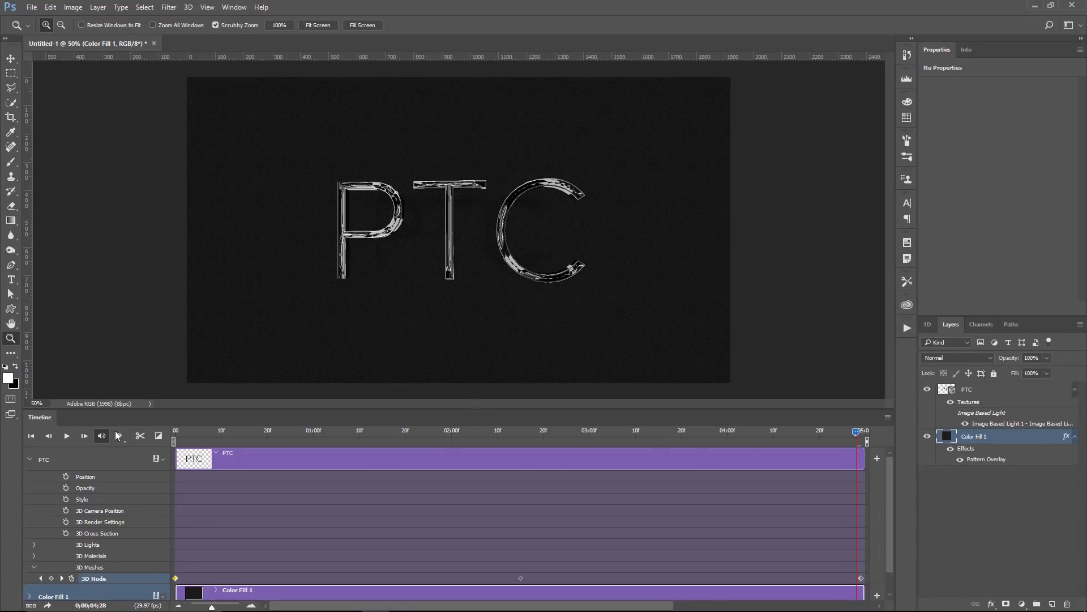
{"action": "key", "text": "space"}
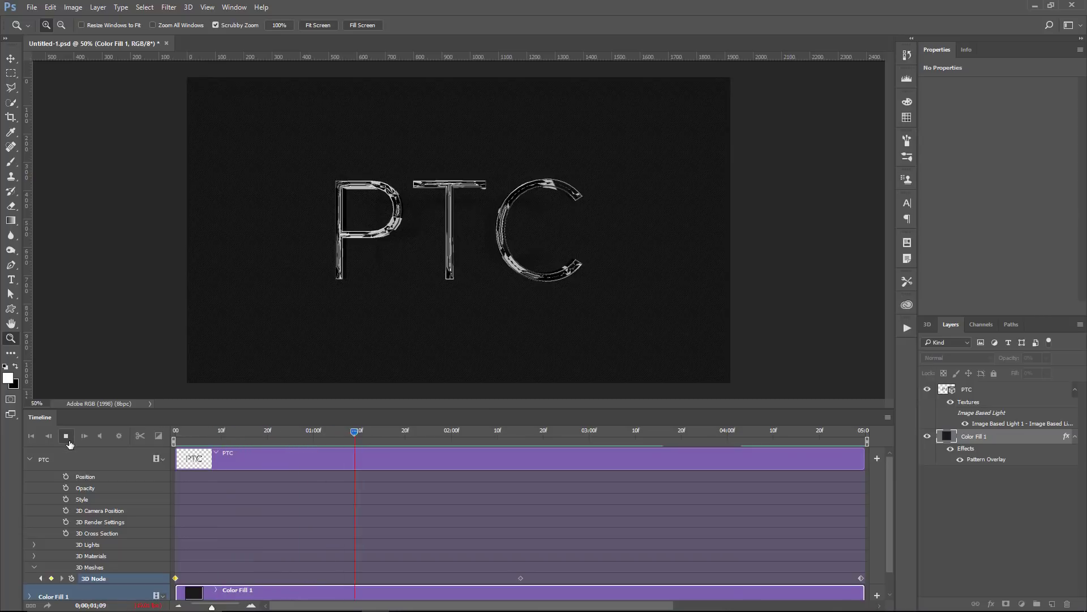
{"action": "left_click", "coordinate": [66, 438]}
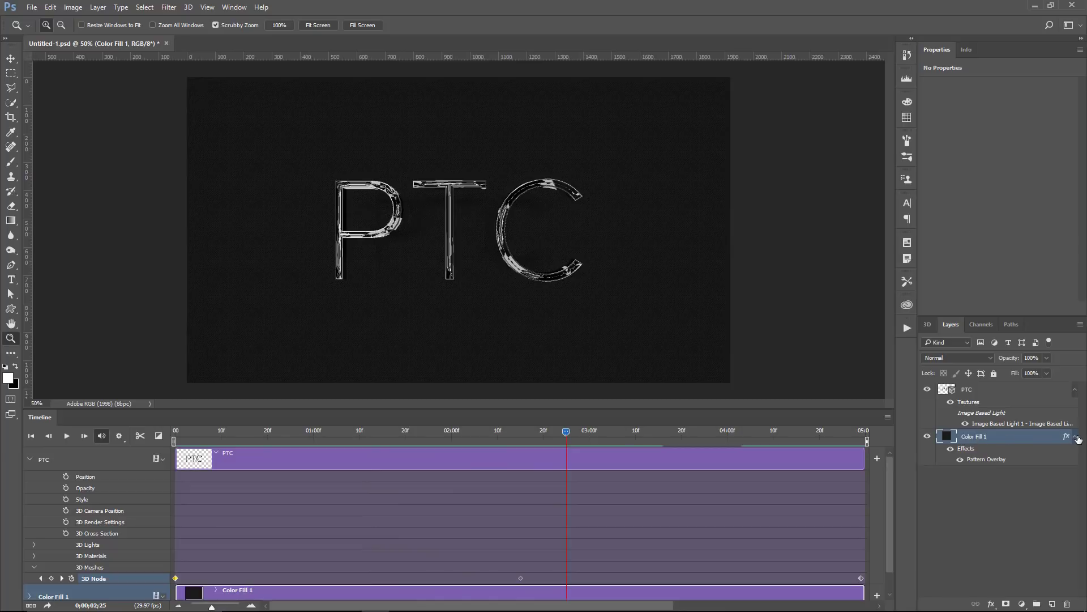
{"action": "left_click", "coordinate": [1035, 388]}
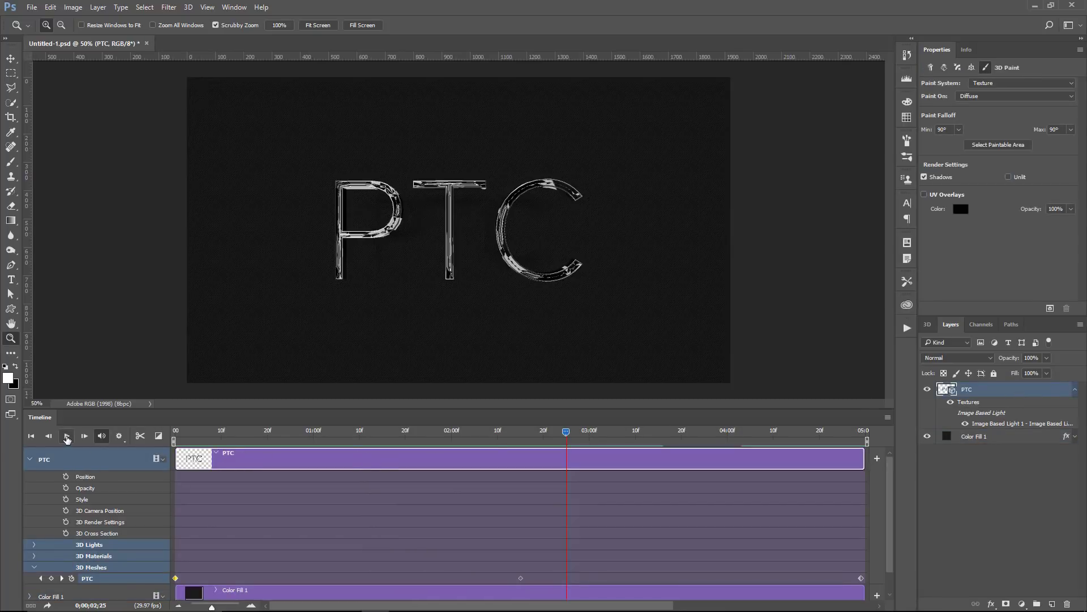
{"action": "left_click", "coordinate": [65, 437]}
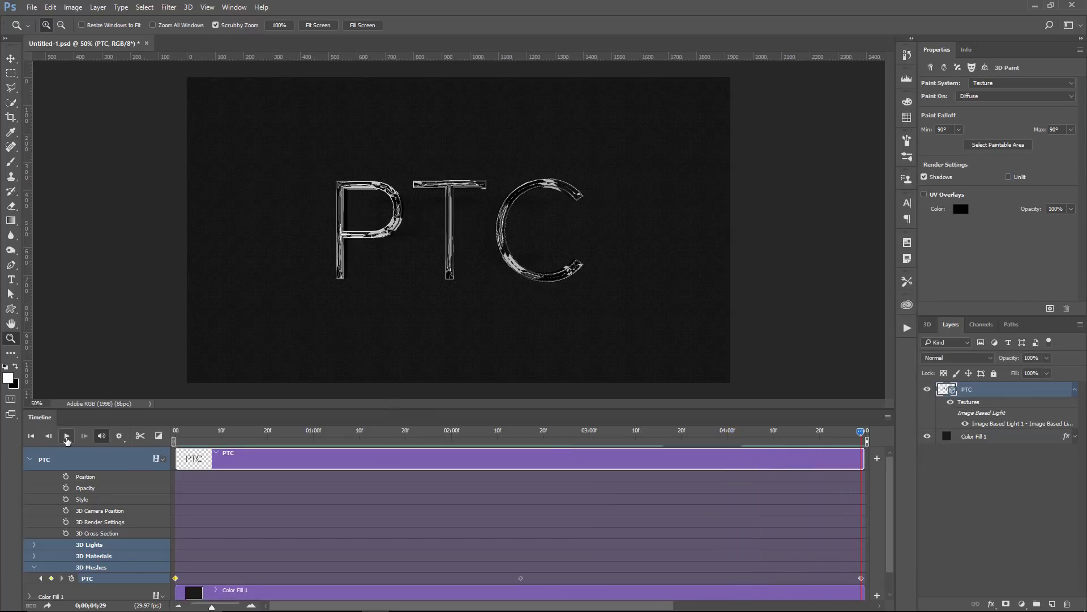
{"action": "left_click", "coordinate": [66, 436]}
{"action": "left_click", "coordinate": [887, 418]}
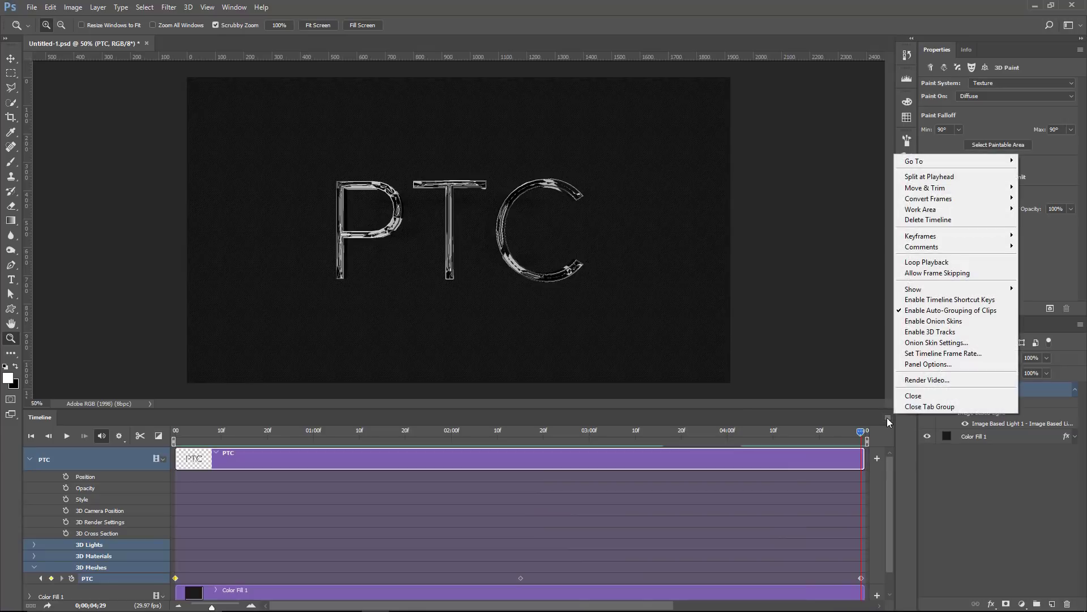
{"action": "left_click", "coordinate": [924, 380]}
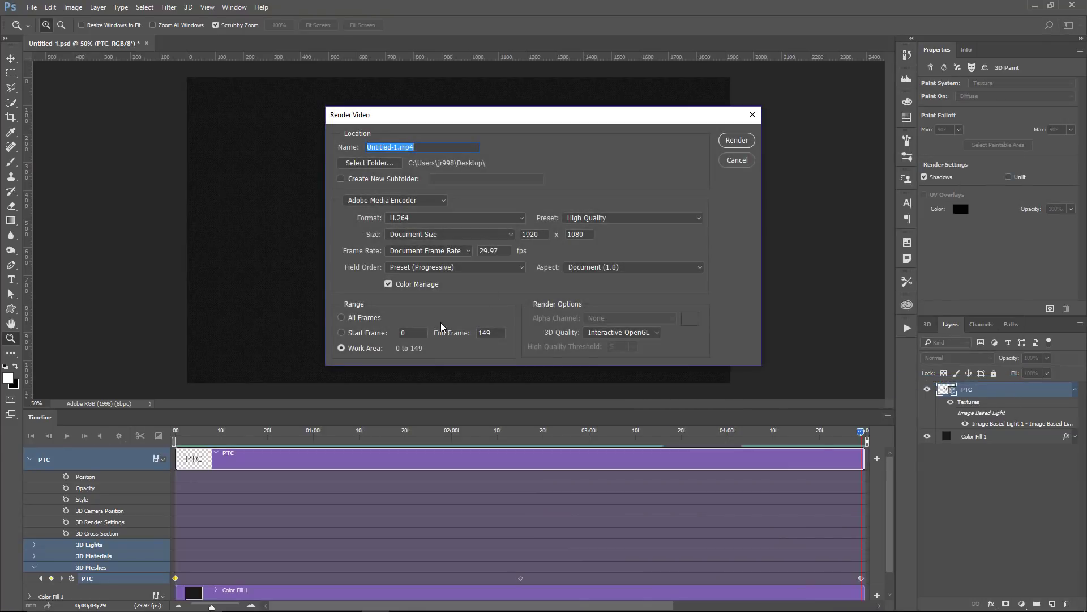
{"action": "left_click", "coordinate": [617, 333]}
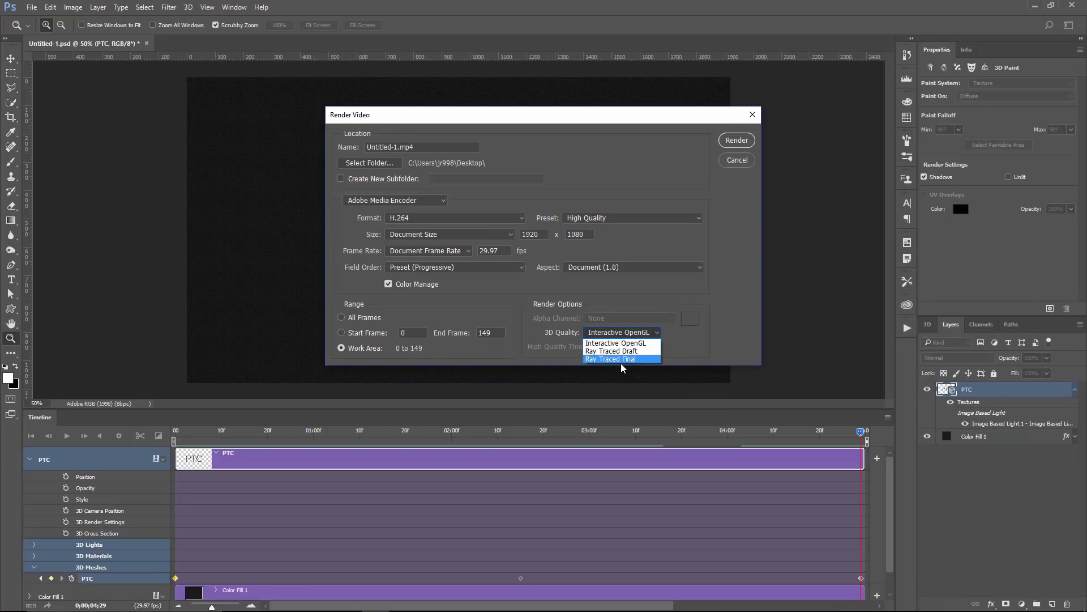
{"action": "left_click", "coordinate": [733, 327]}
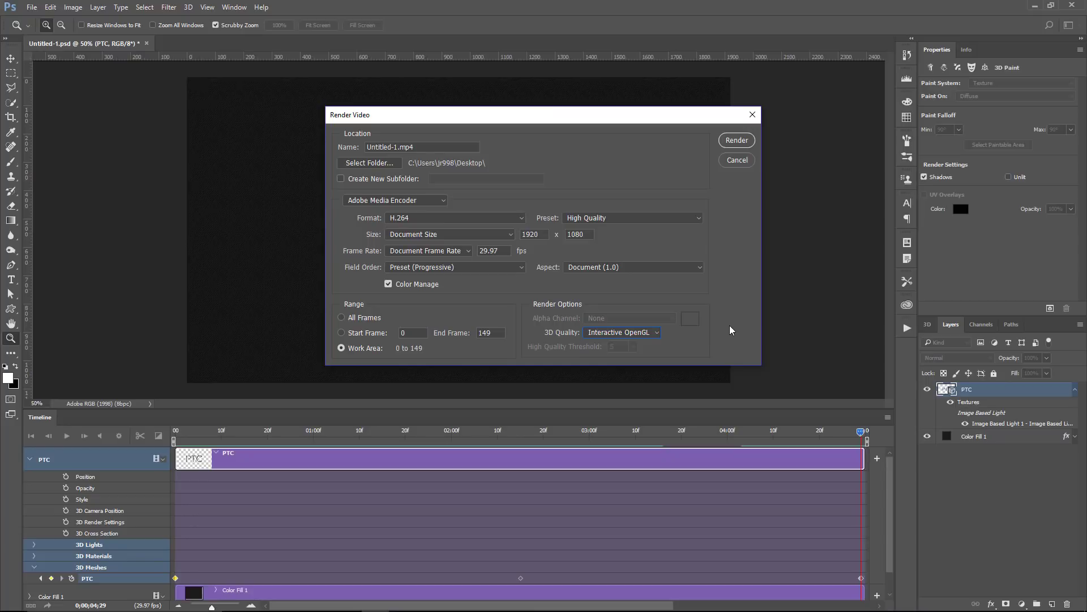
{"action": "left_click", "coordinate": [732, 161]}
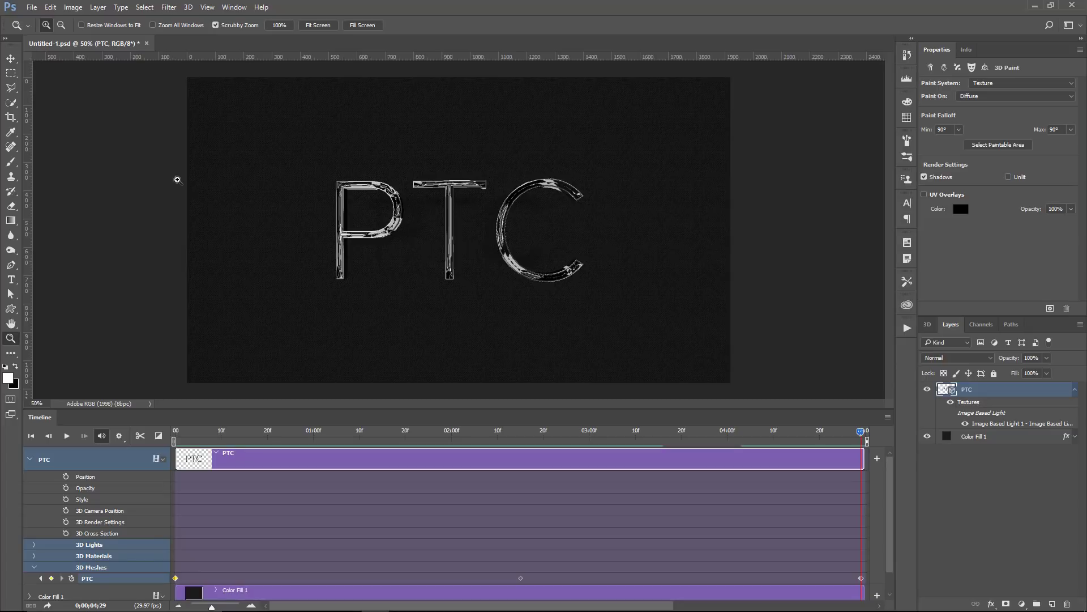
Step: Open Save for Web (Legacy) and set the image width to 500 px (500×281)
{"action": "left_click", "coordinate": [31, 7]}
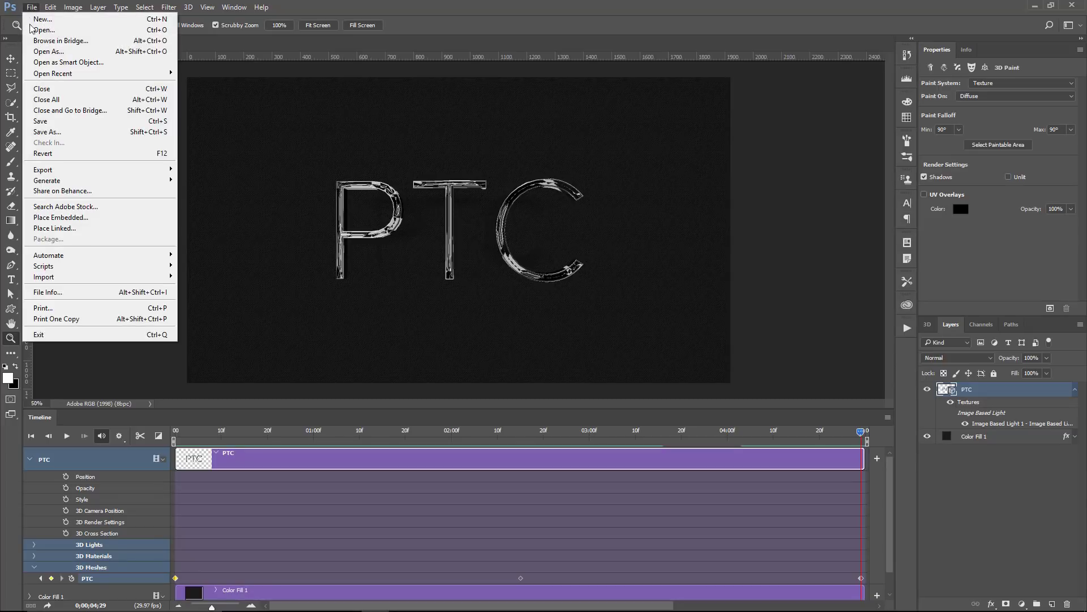
{"action": "mouse_move", "coordinate": [42, 169]}
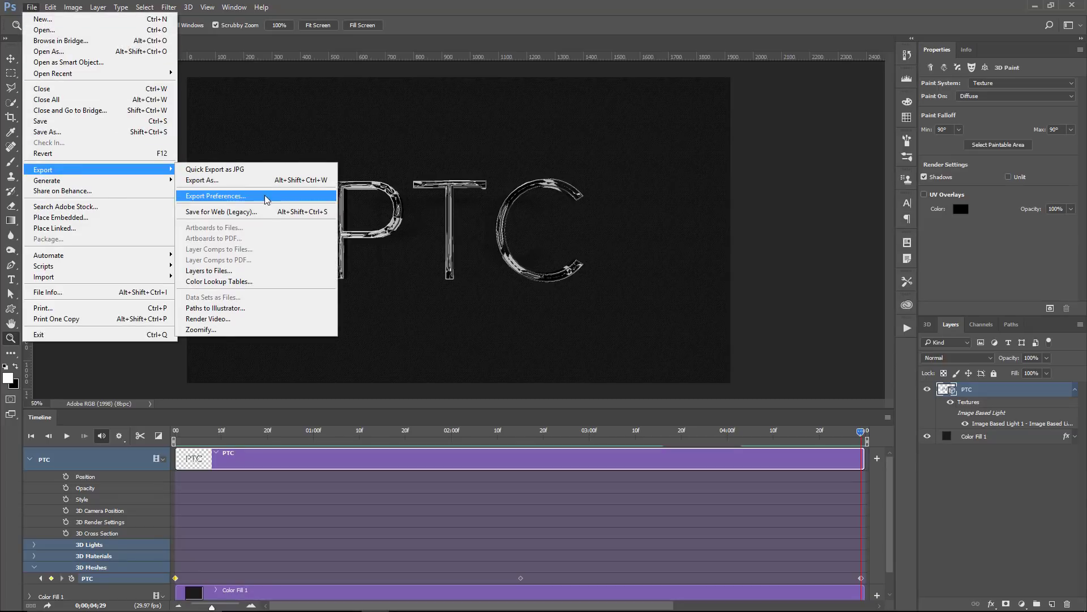
{"action": "left_click", "coordinate": [221, 212]}
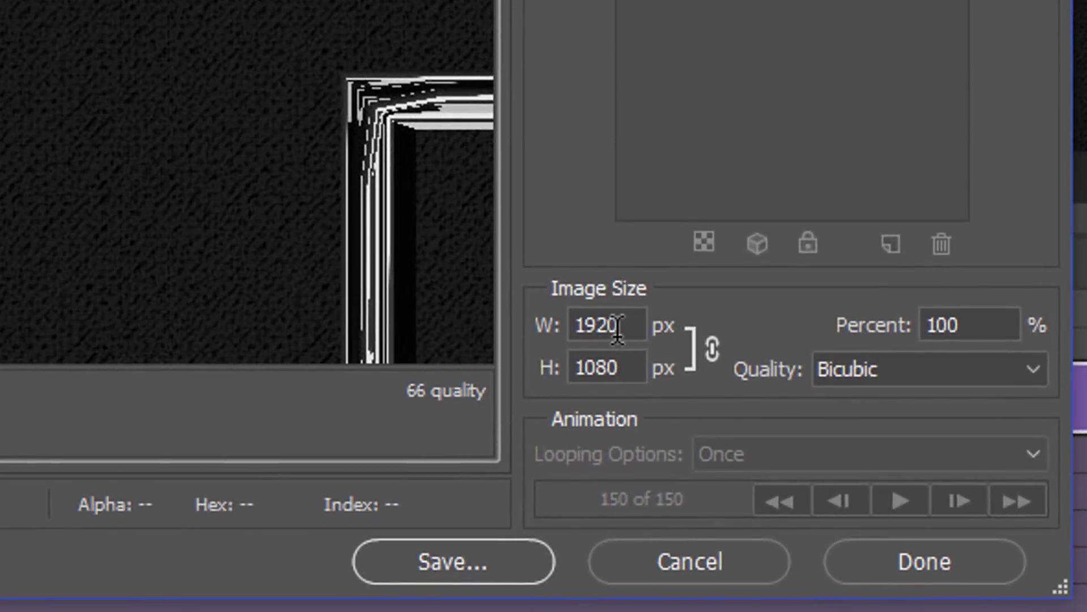
{"action": "double_click", "coordinate": [618, 327]}
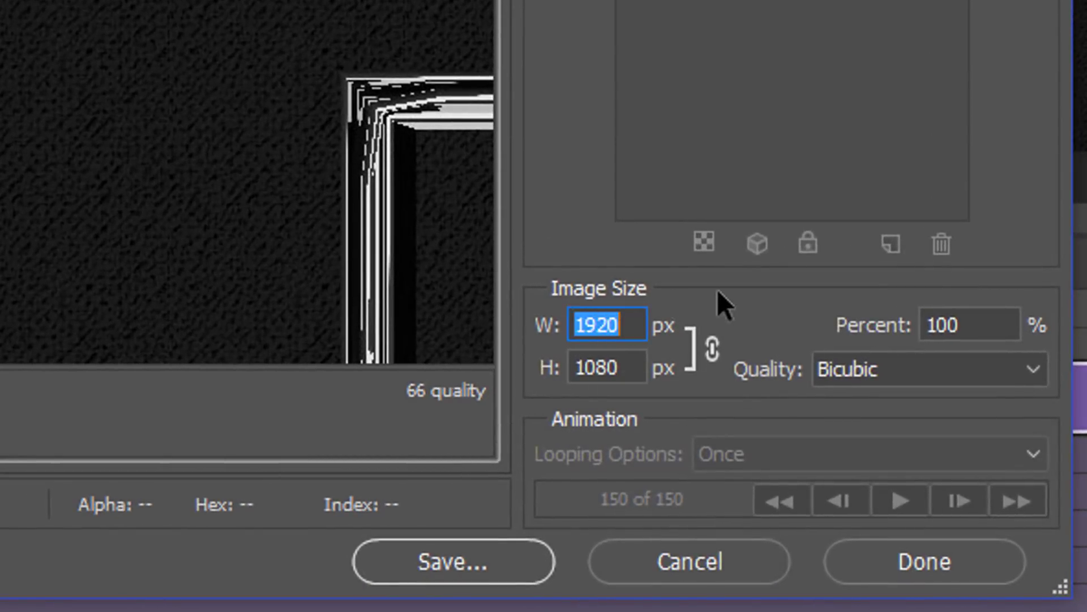
{"action": "type", "text": "500"}
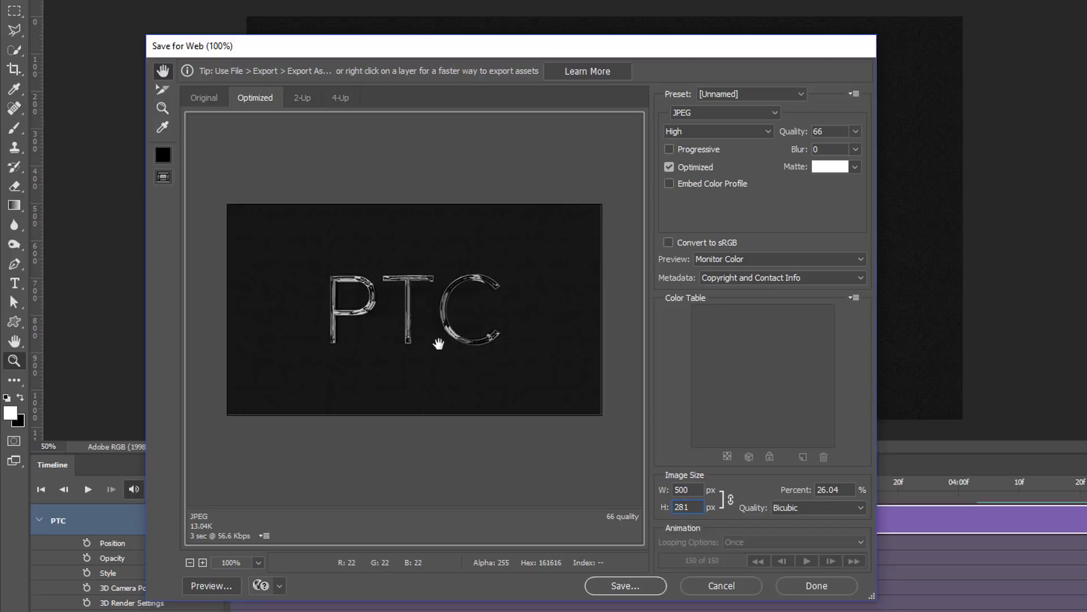
Step: Switch the export format to GIF, set looping to Forever, and preview playback
{"action": "left_click", "coordinate": [757, 115]}
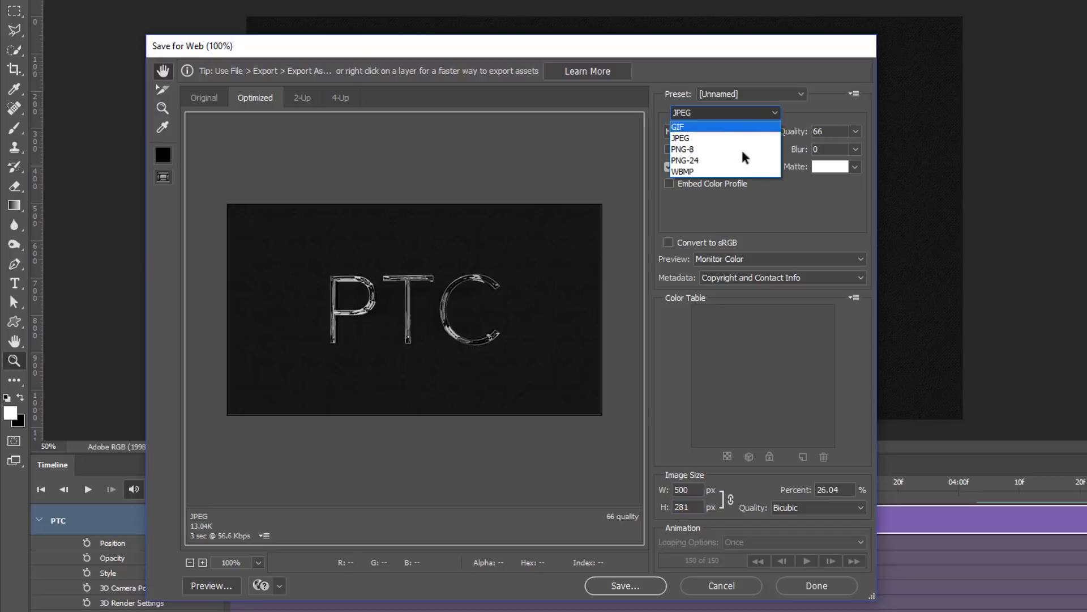
{"action": "left_click", "coordinate": [721, 127]}
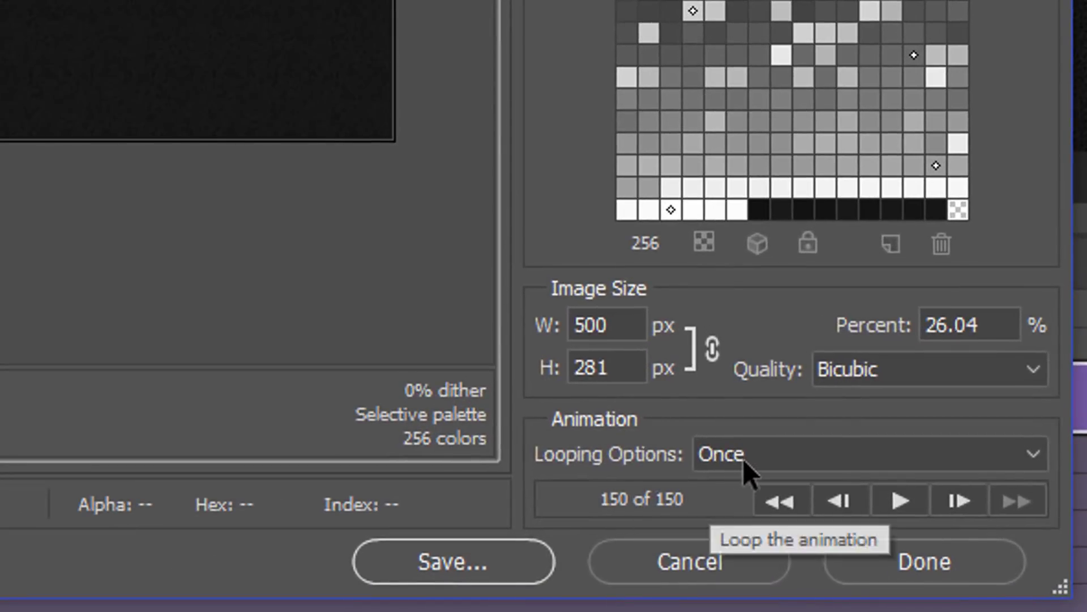
{"action": "left_click", "coordinate": [743, 456]}
{"action": "left_click", "coordinate": [755, 517]}
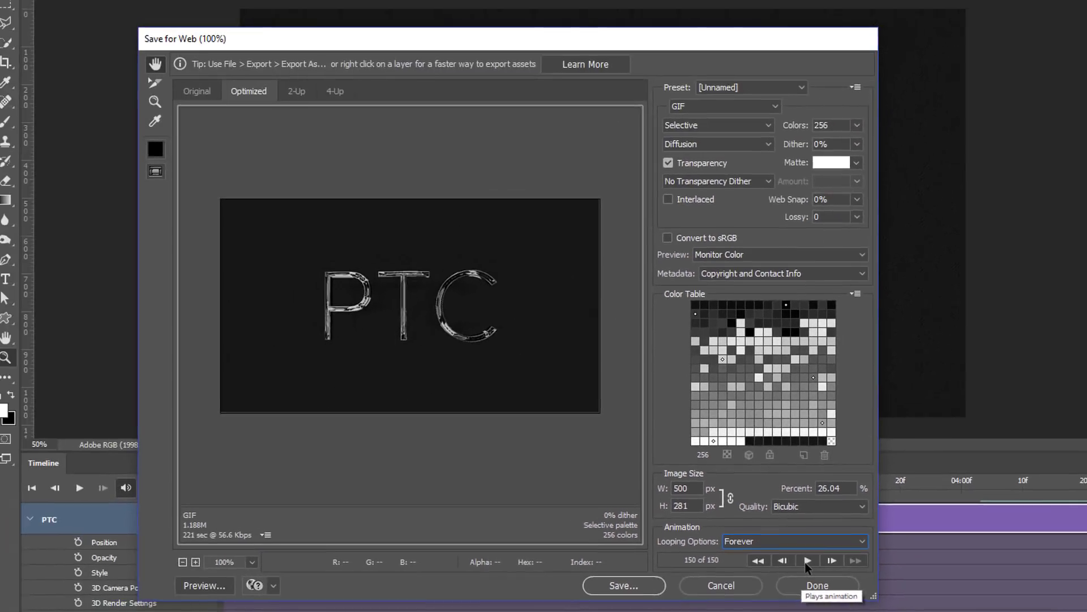
{"action": "left_click", "coordinate": [805, 562]}
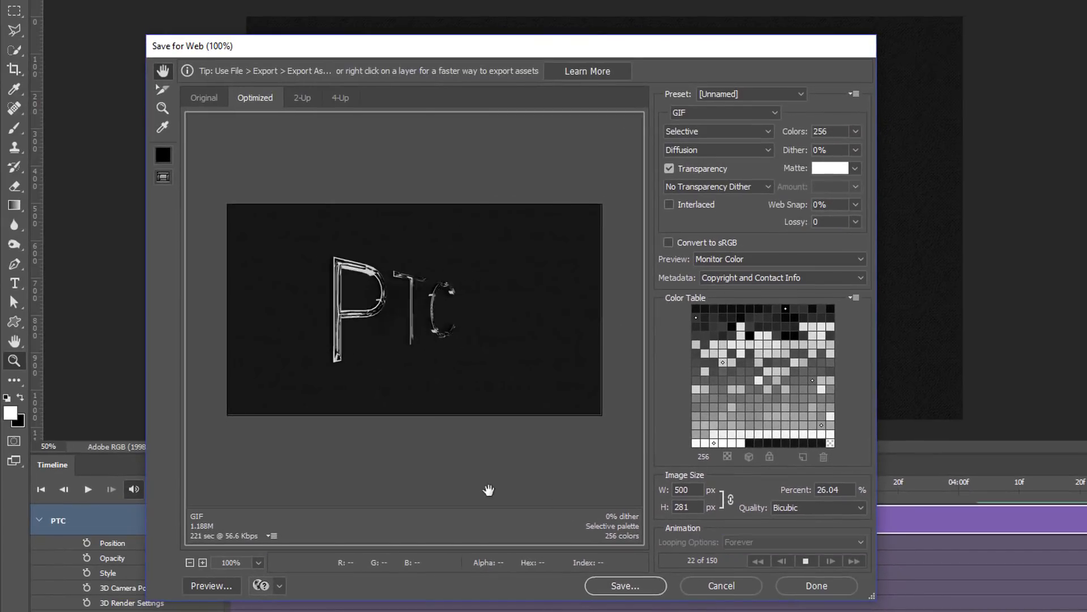